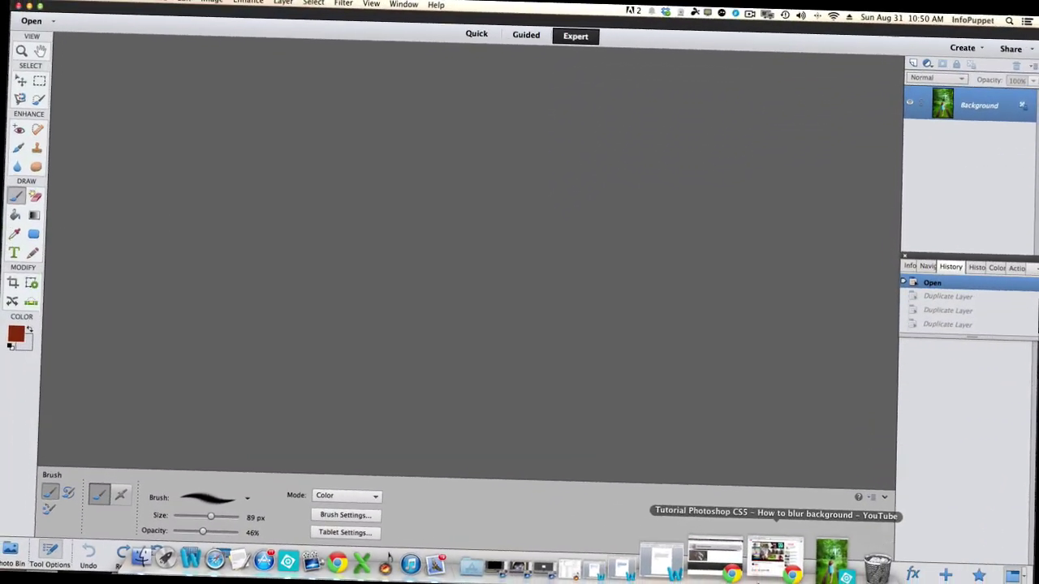
# Restore the forest photo window and duplicate the layer until Background copy 2 through 4 exist.
pyautogui.click(798, 551)
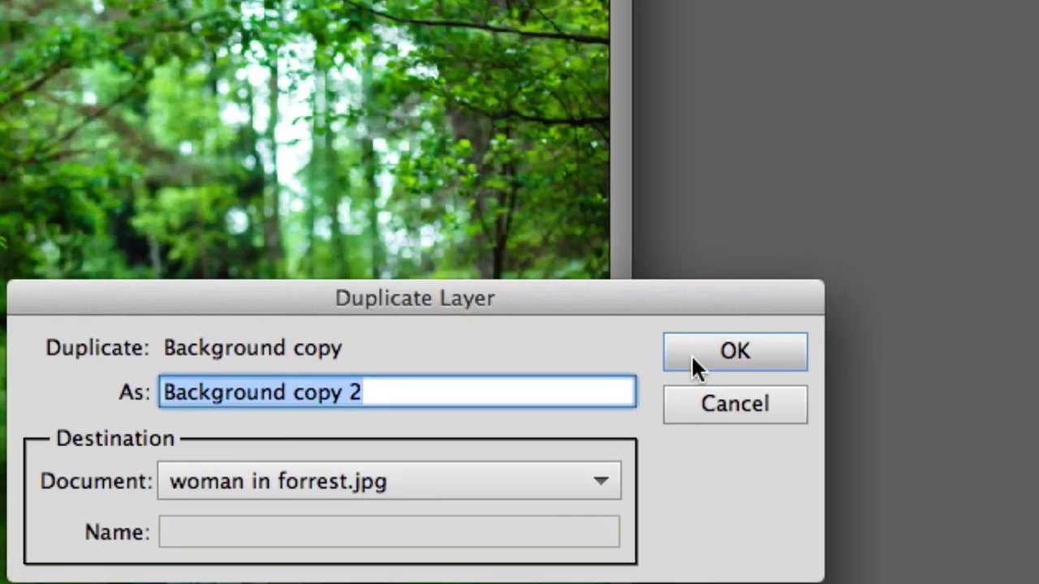
pyautogui.click(693, 357)
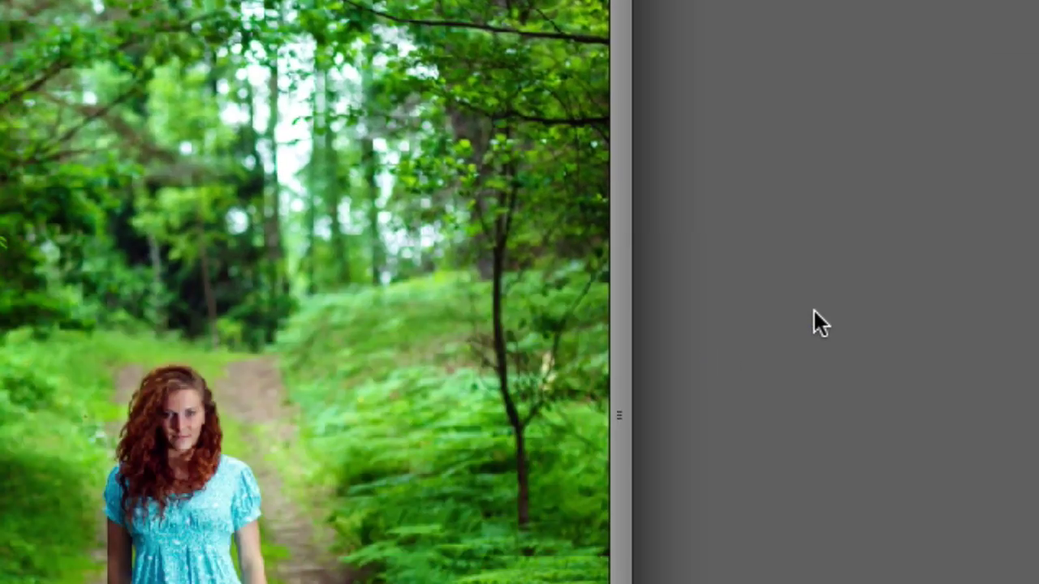
pyautogui.rightClick(767, 199)
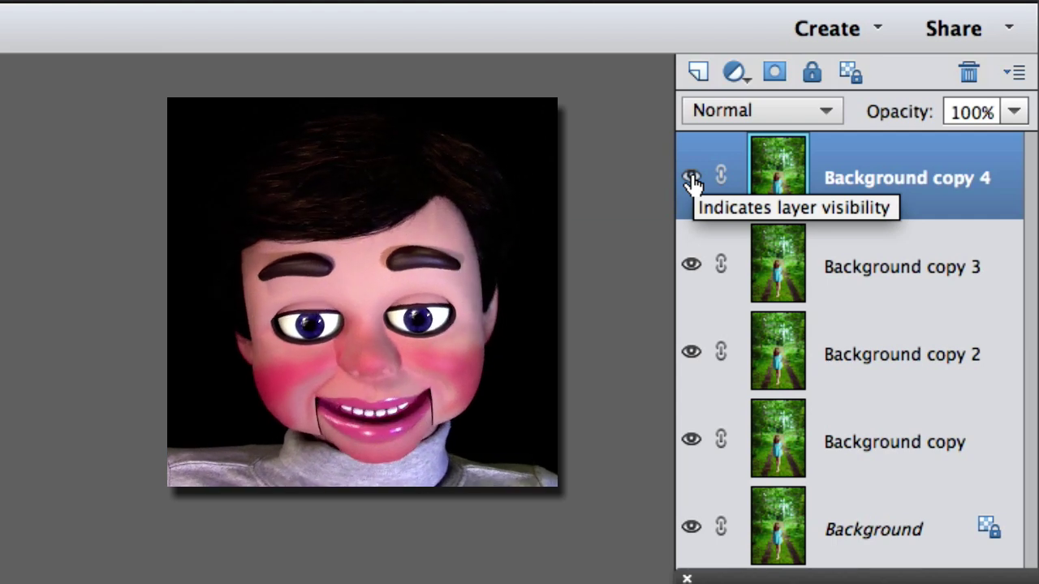
# Hide Background copy 4, give copy 3 a Zoom Radial Blur of amount 33, then hide copy 3.
pyautogui.click(690, 178)
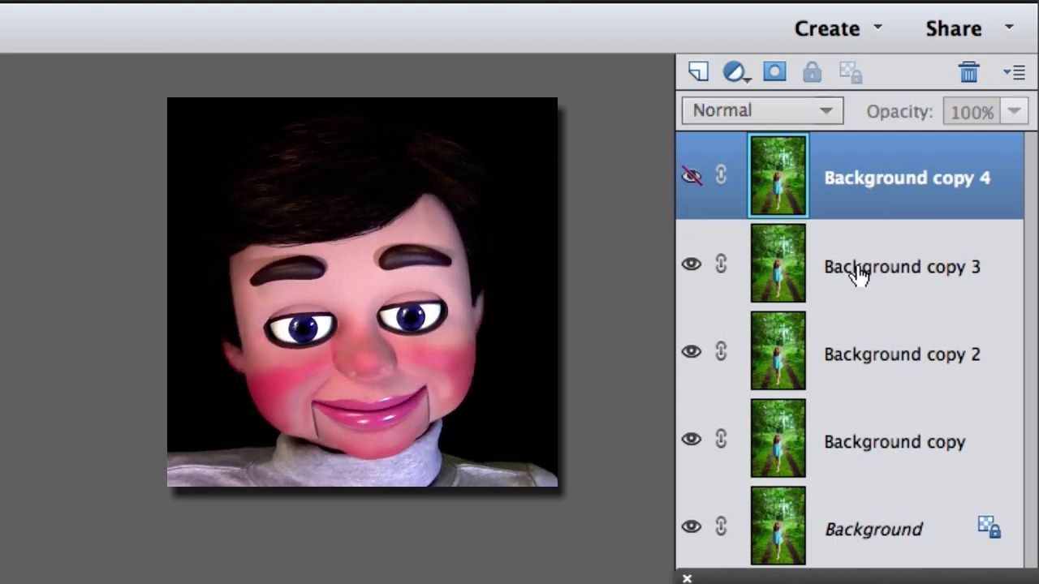
pyautogui.click(859, 274)
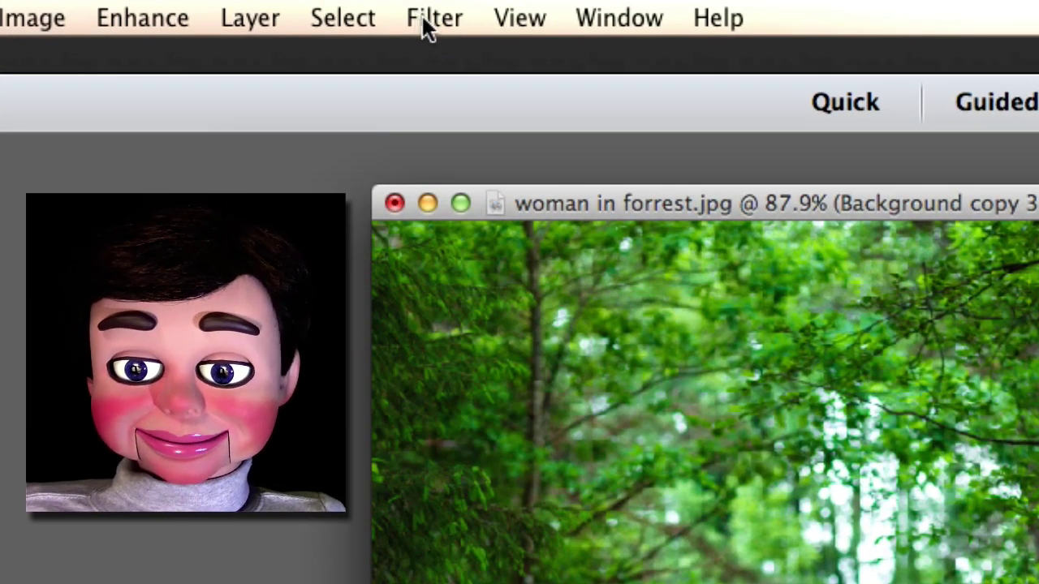
pyautogui.click(430, 20)
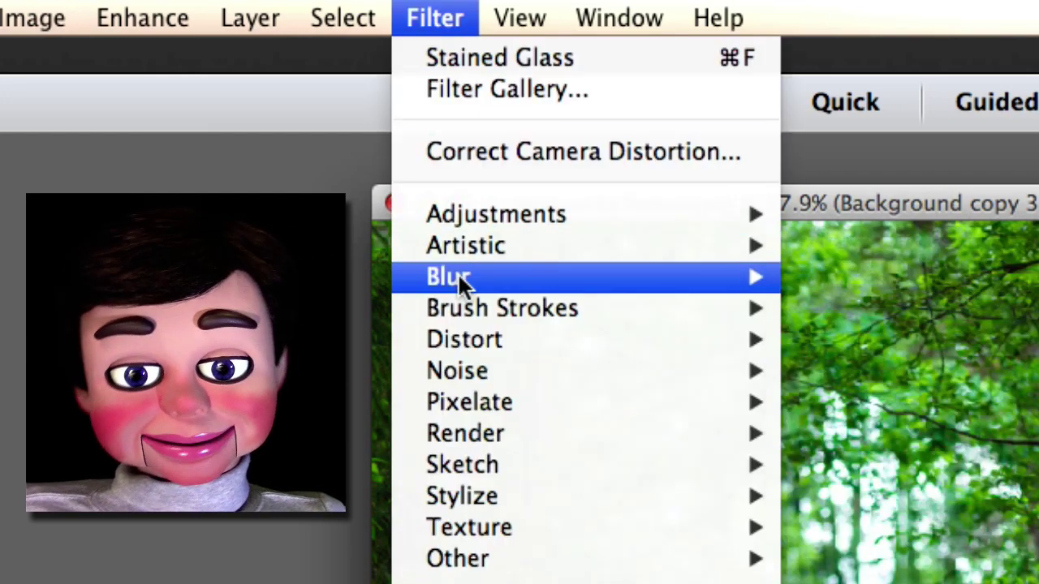
pyautogui.moveTo(456, 280)
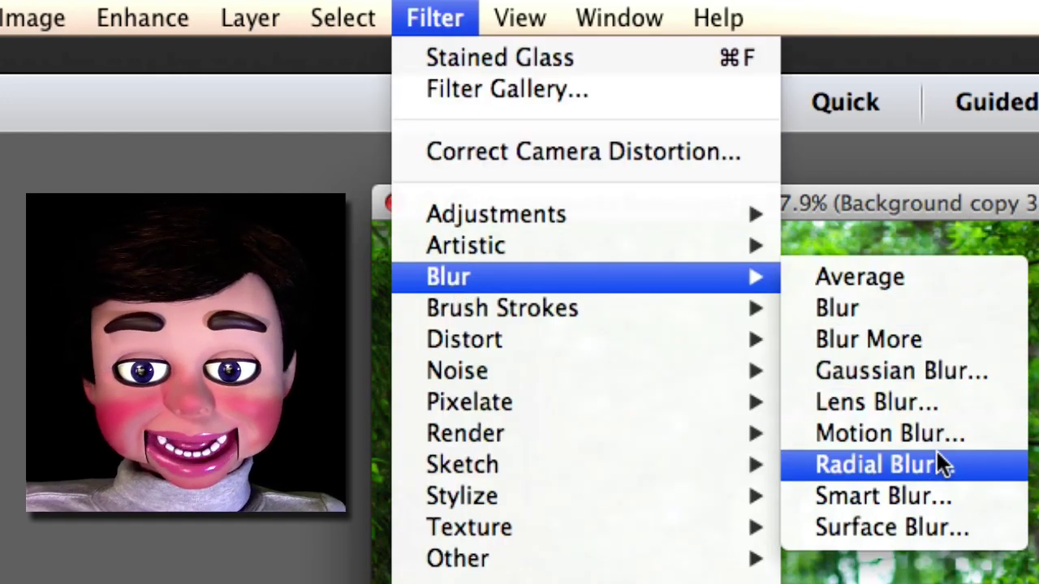
pyautogui.click(937, 461)
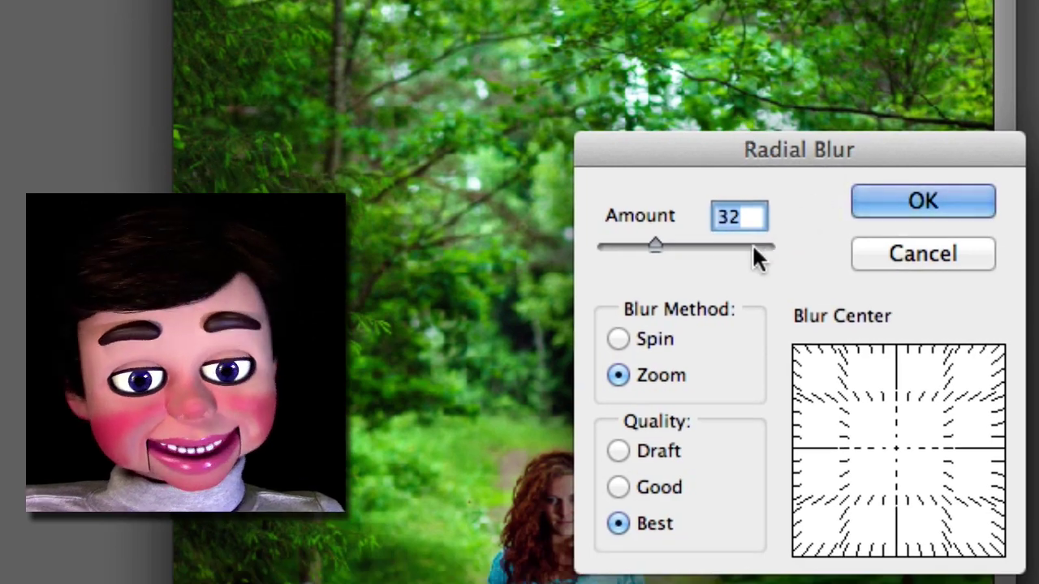
pyautogui.moveTo(653, 242)
pyautogui.mouseDown()
pyautogui.moveTo(634, 239)
pyautogui.moveTo(660, 242)
pyautogui.mouseUp()
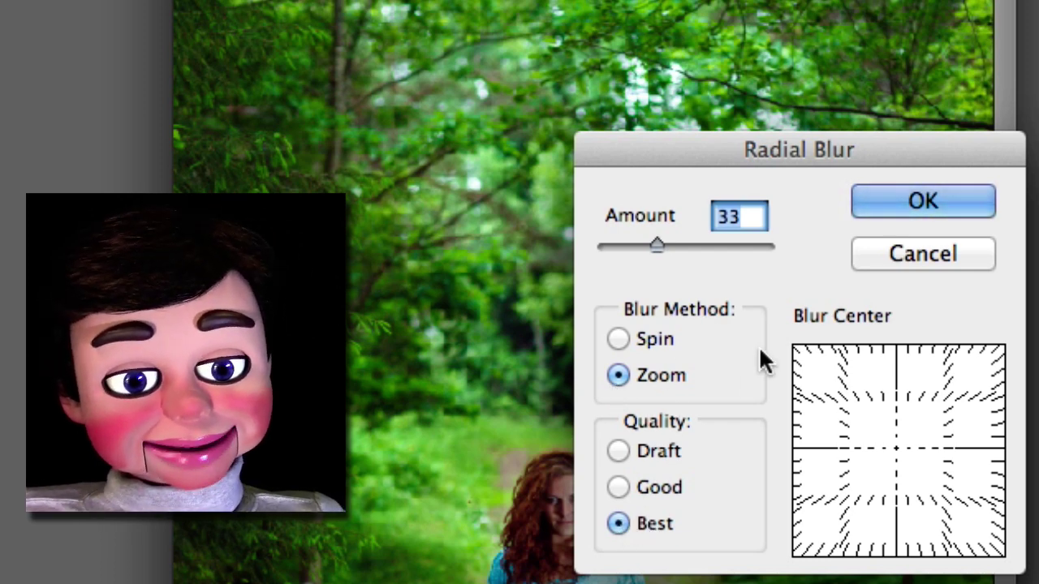
pyautogui.click(900, 200)
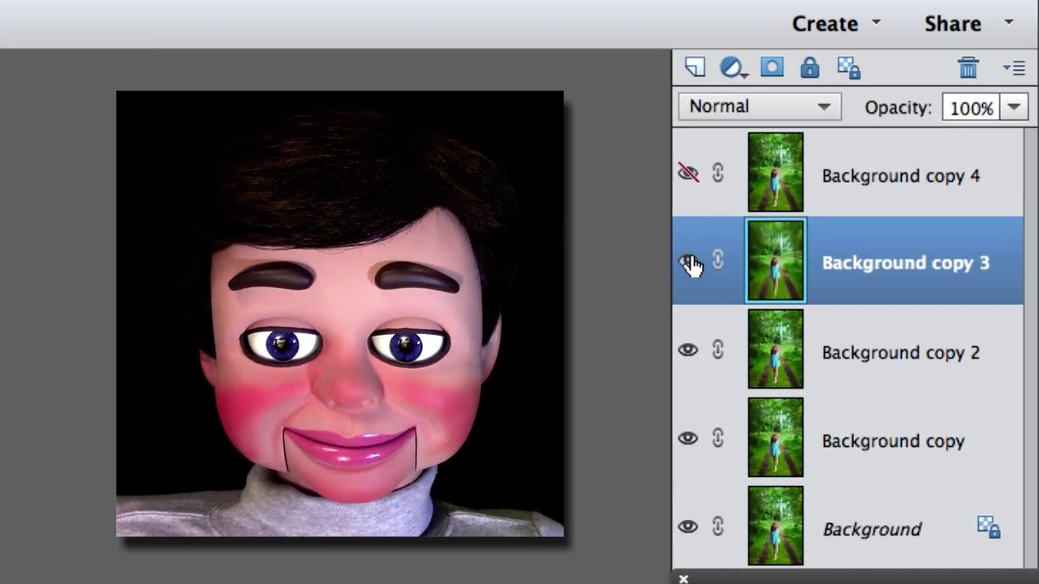
pyautogui.click(688, 263)
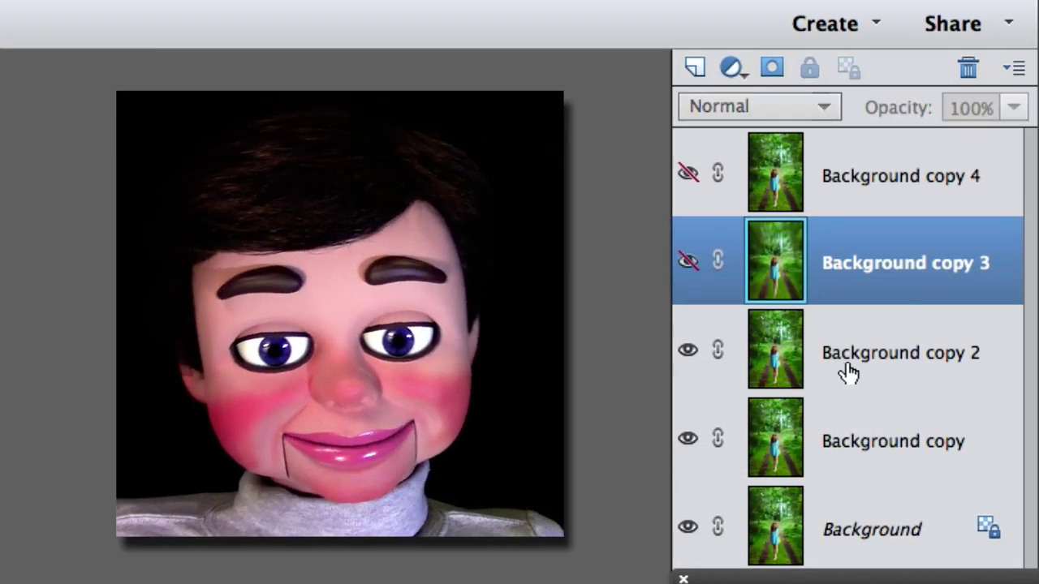
# Apply the Sketch > Comic filter to Background copy 2, then hide that layer.
pyautogui.click(844, 366)
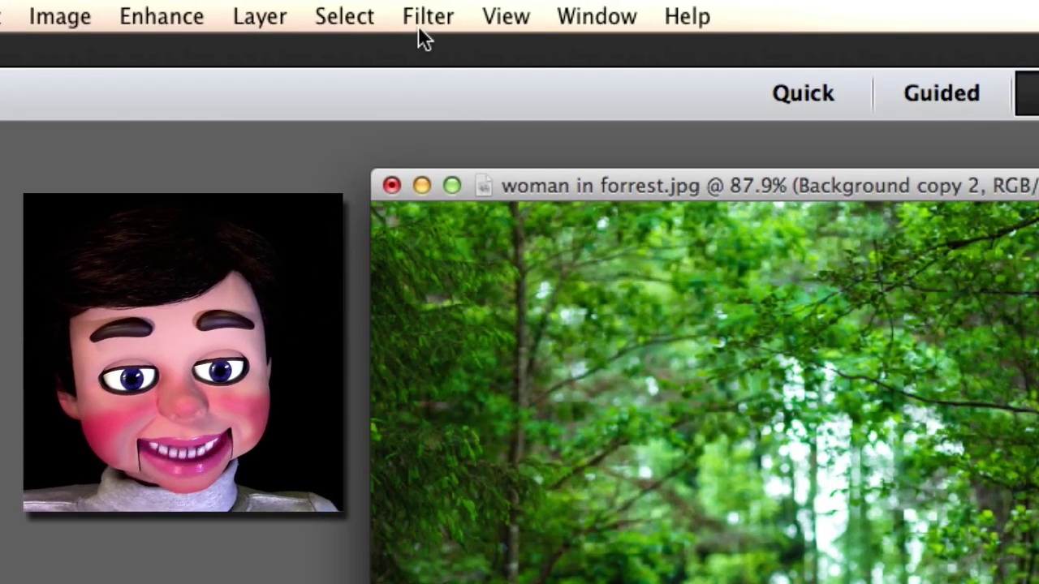
pyautogui.click(430, 17)
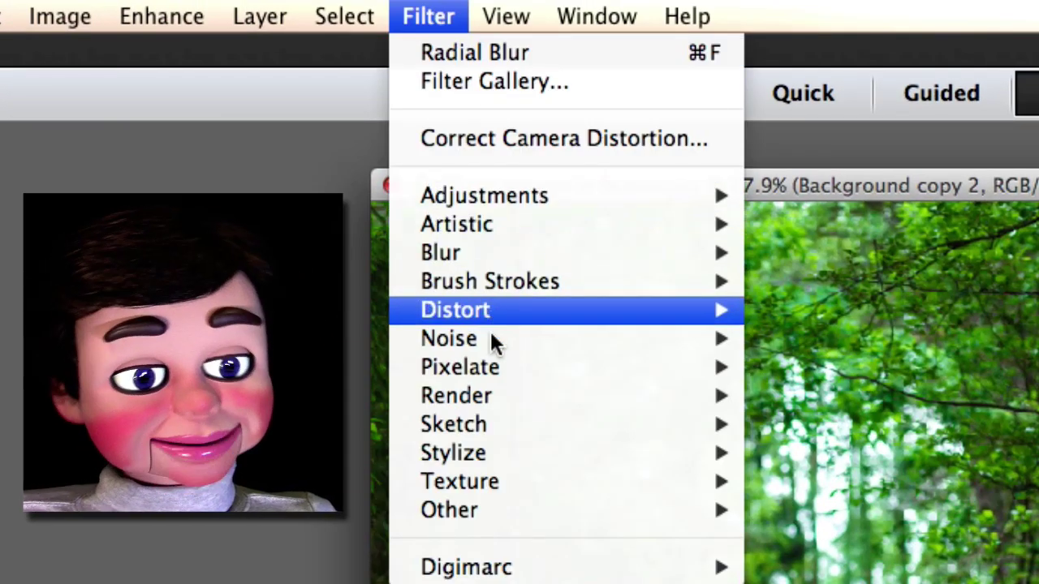
pyautogui.moveTo(500, 424)
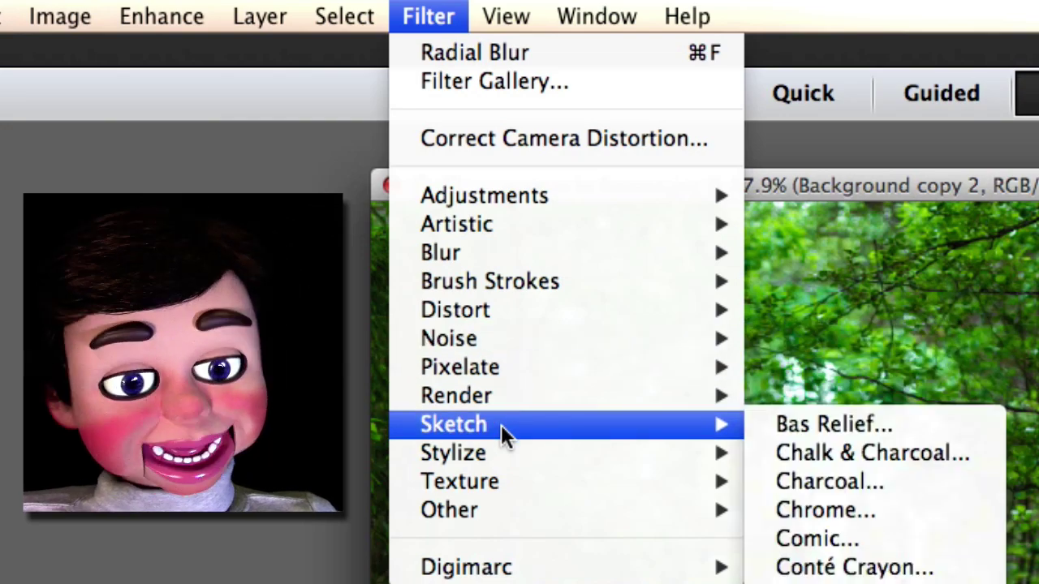
pyautogui.click(927, 538)
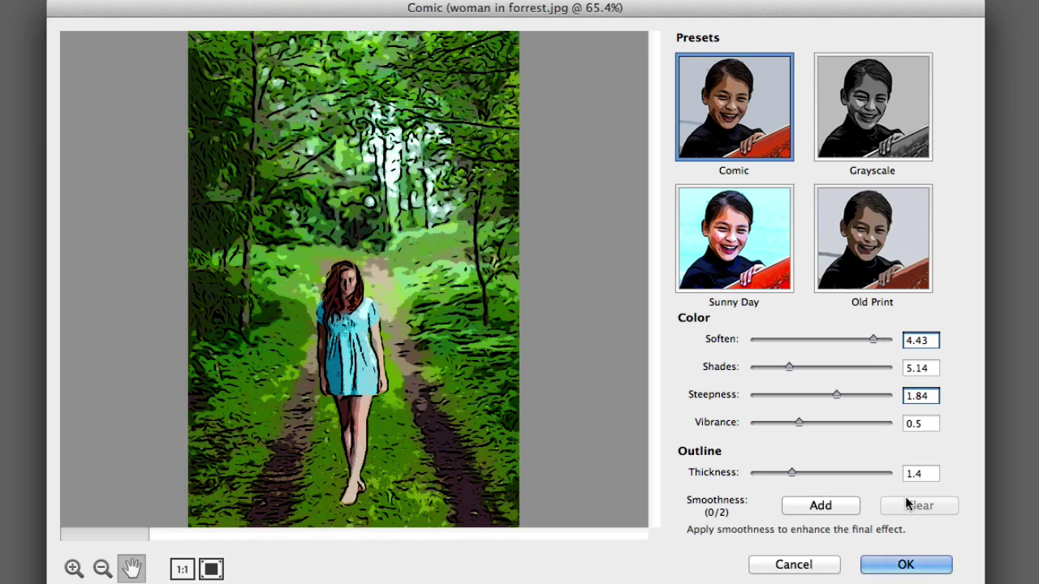
pyautogui.click(902, 566)
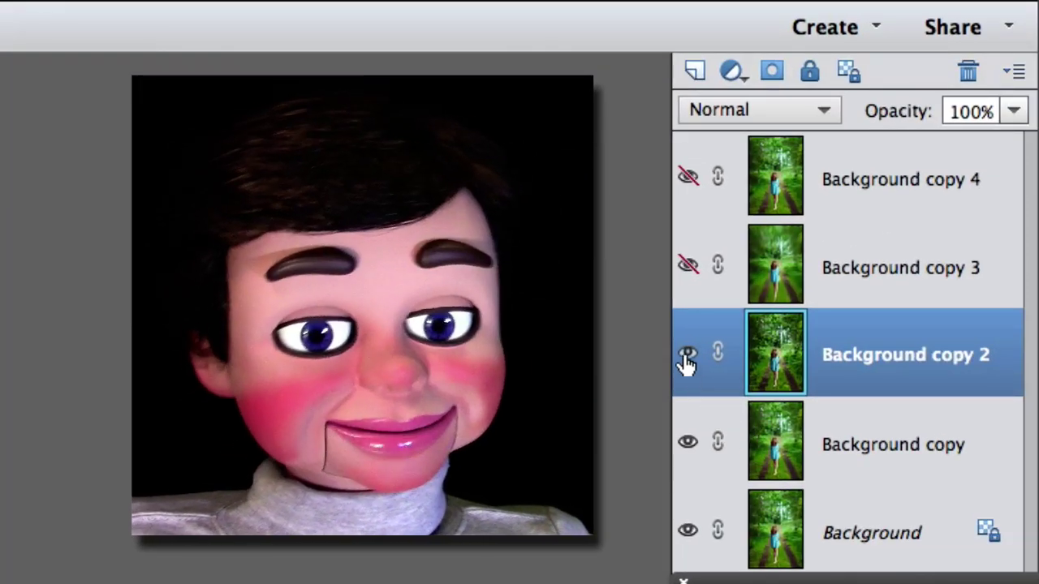
pyautogui.click(687, 357)
# Give Background copy a Stained Glass filter: cell size 4, border thickness 2, light intensity 3.
pyautogui.click(850, 464)
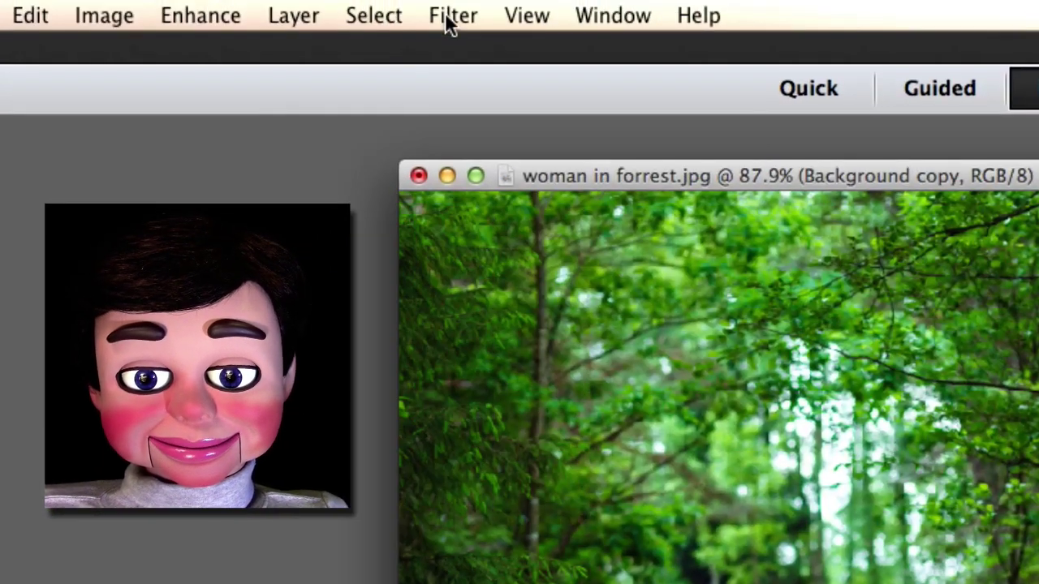
pyautogui.click(450, 18)
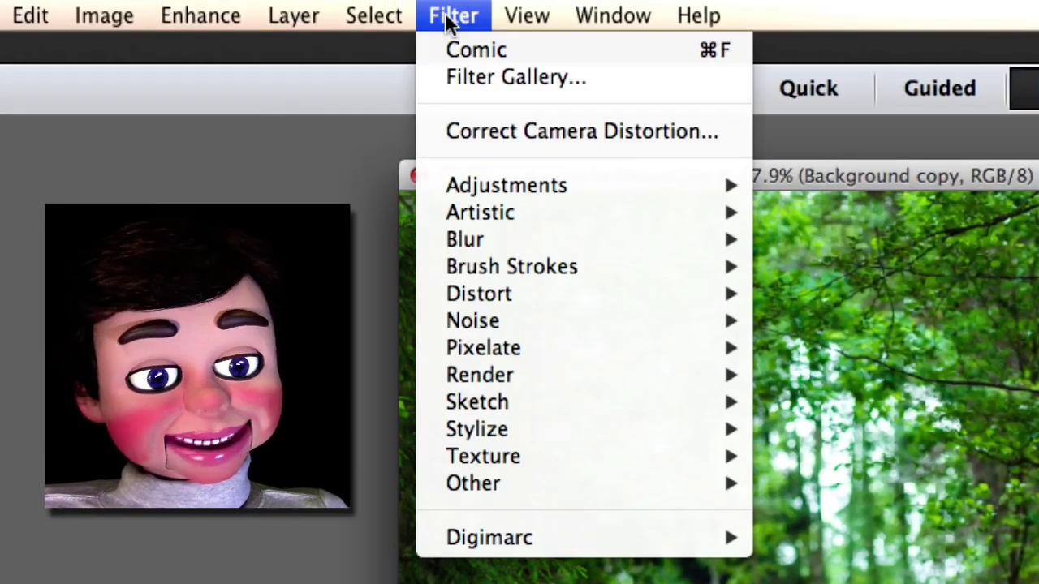
pyautogui.moveTo(609, 457)
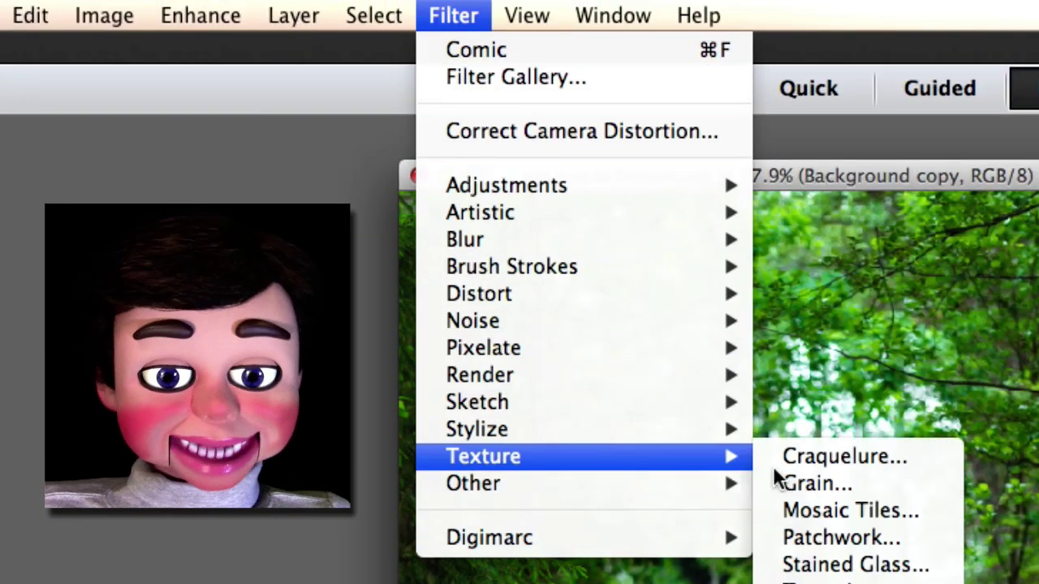
pyautogui.click(829, 510)
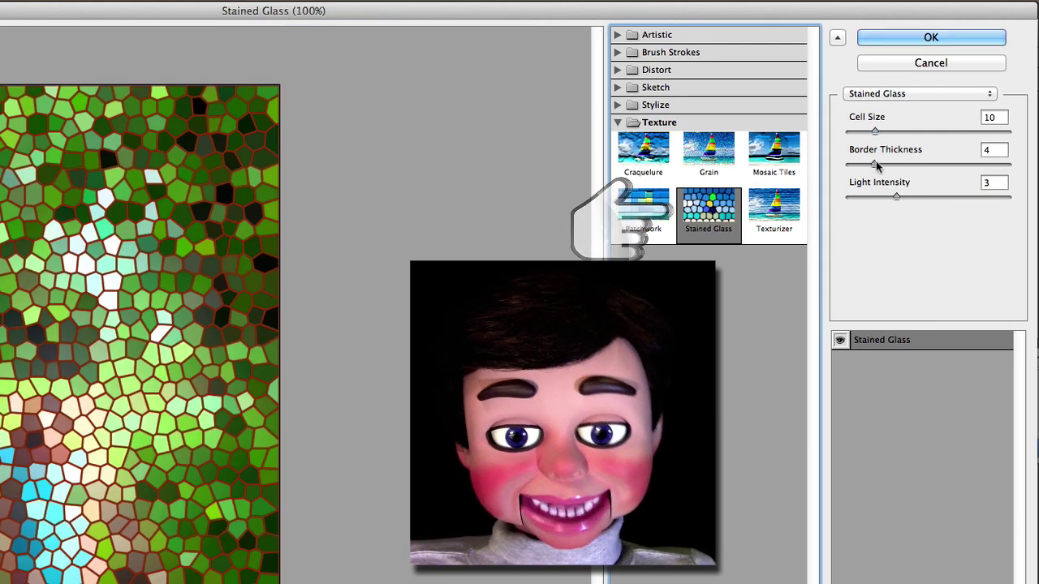
pyautogui.moveTo(876, 162); pyautogui.dragTo(857, 166)
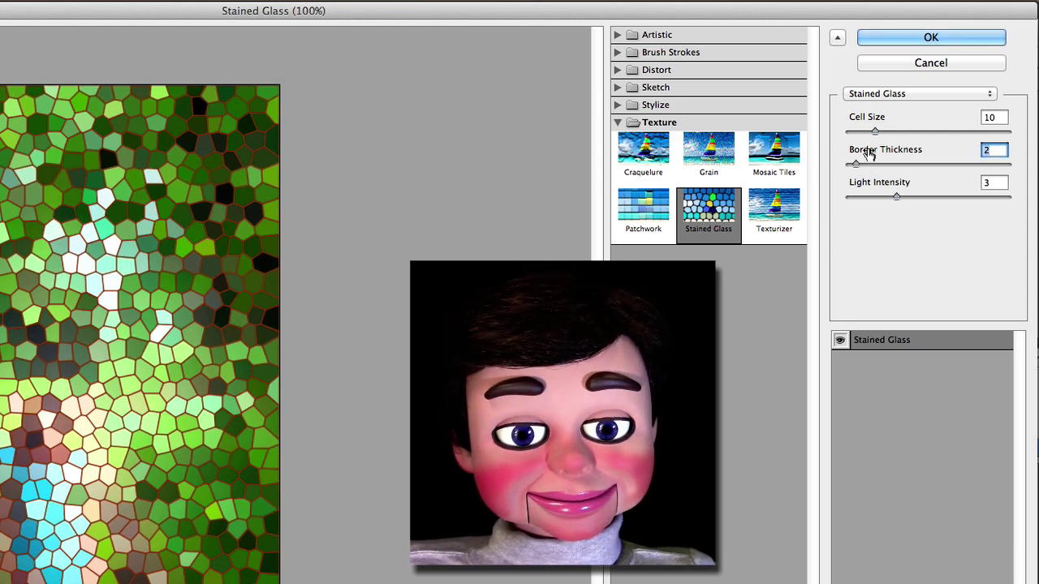
pyautogui.click(876, 132)
pyautogui.moveTo(876, 134); pyautogui.dragTo(856, 135)
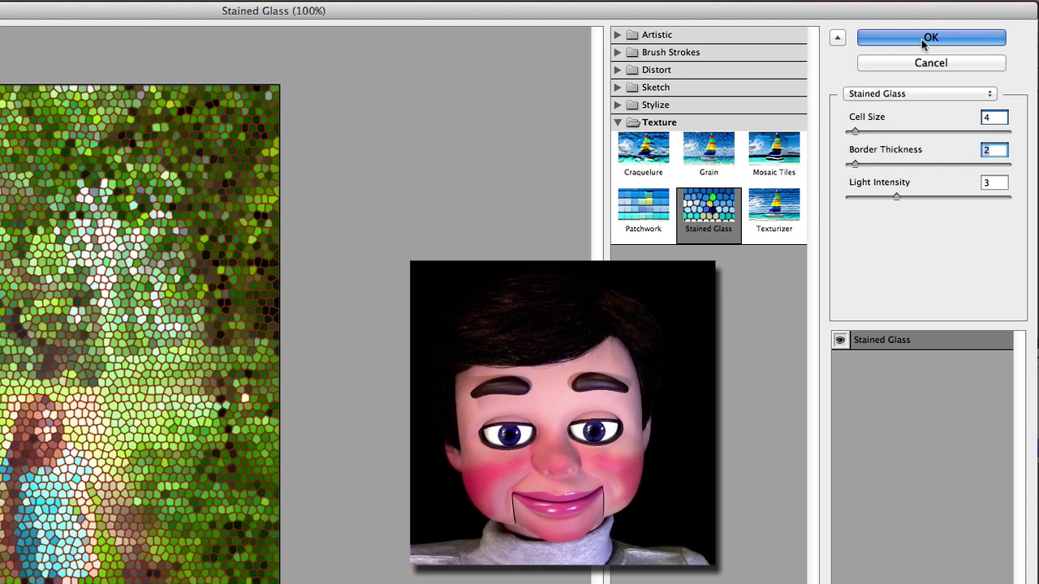
pyautogui.click(923, 40)
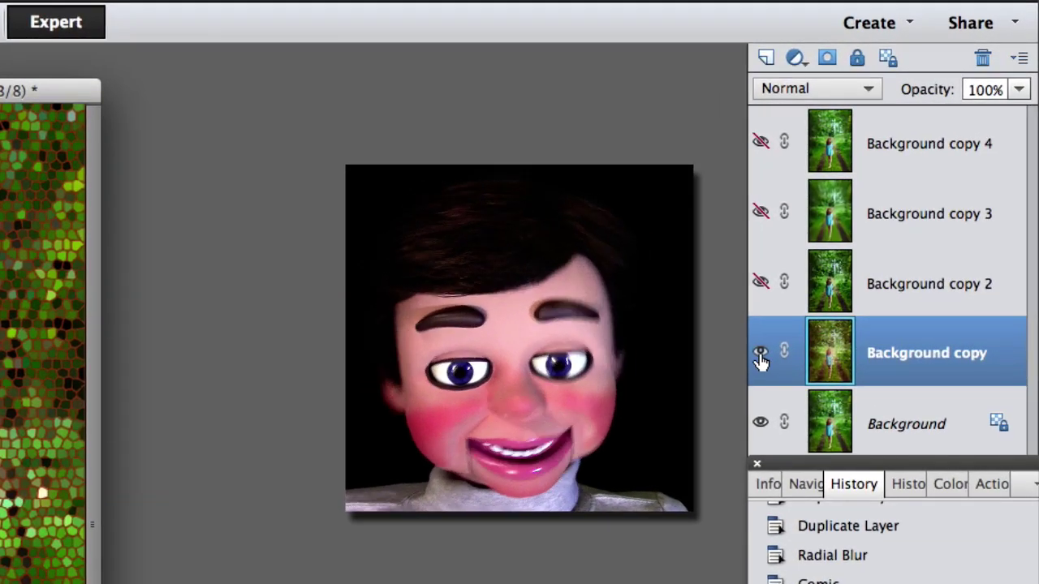
# Hide Background copy and apply a frosted Glass distortion (distortion 5, smoothness 3) to Background.
pyautogui.click(761, 354)
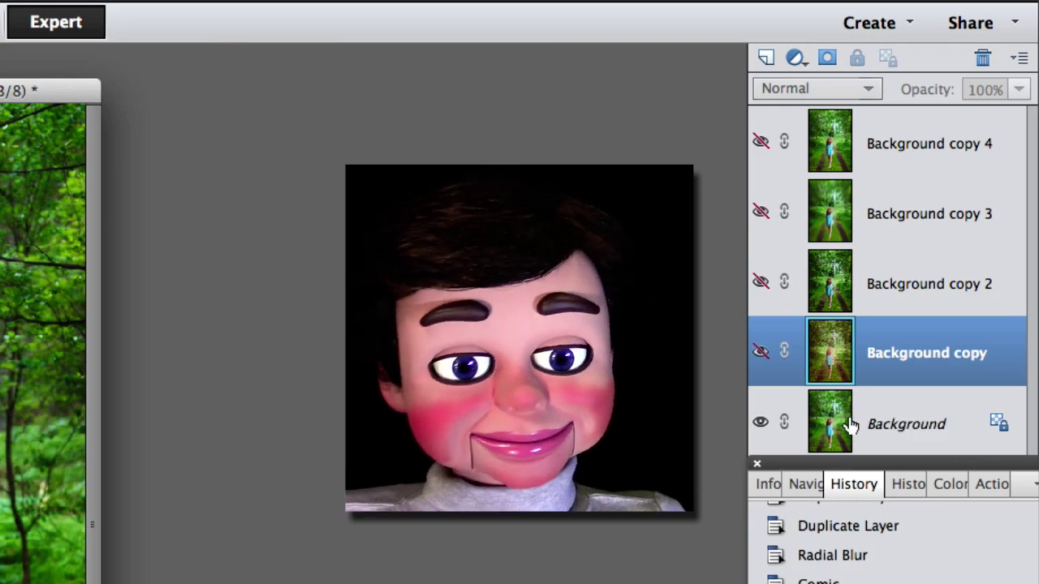
pyautogui.click(838, 425)
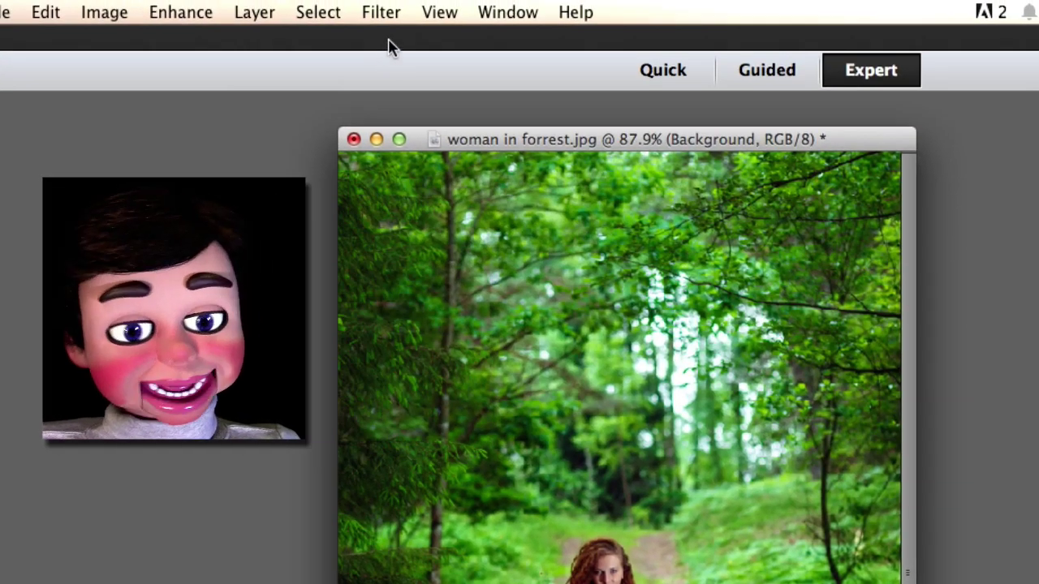
pyautogui.click(381, 12)
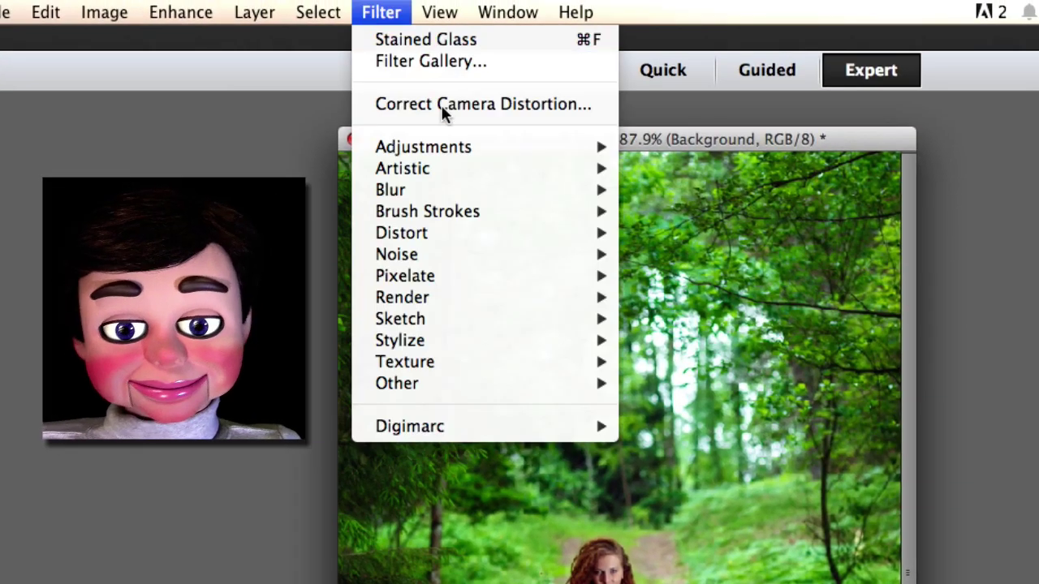
pyautogui.moveTo(445, 236)
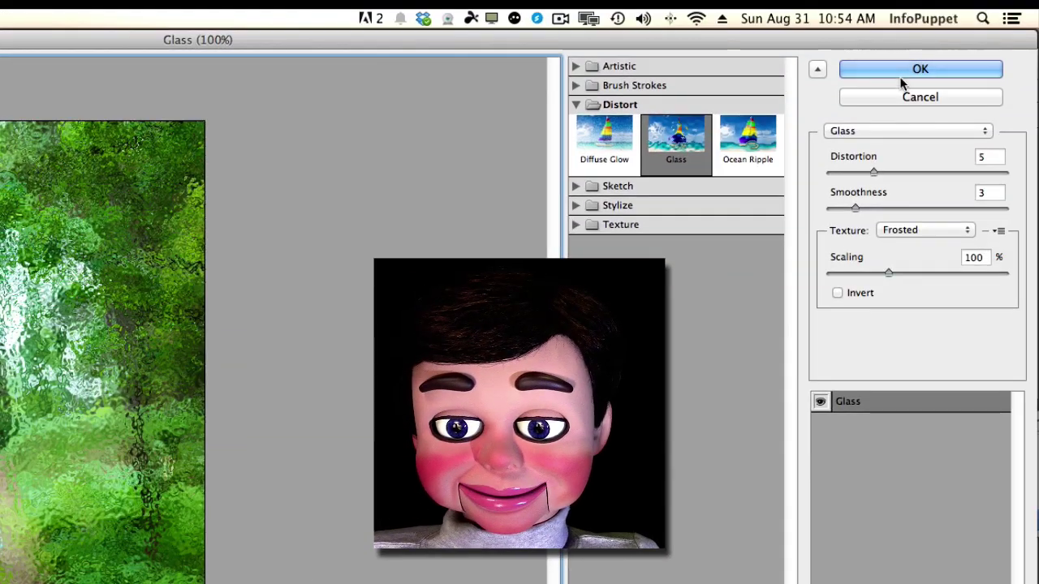
pyautogui.click(897, 65)
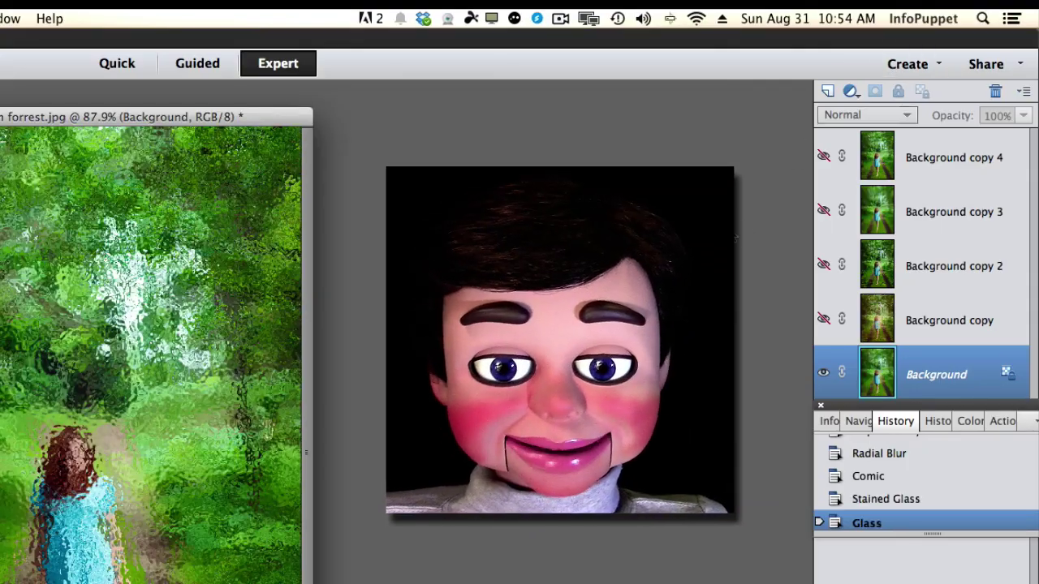
# Hide Background, show and select Background copy 4, and add a layer mask to it.
pyautogui.click(825, 376)
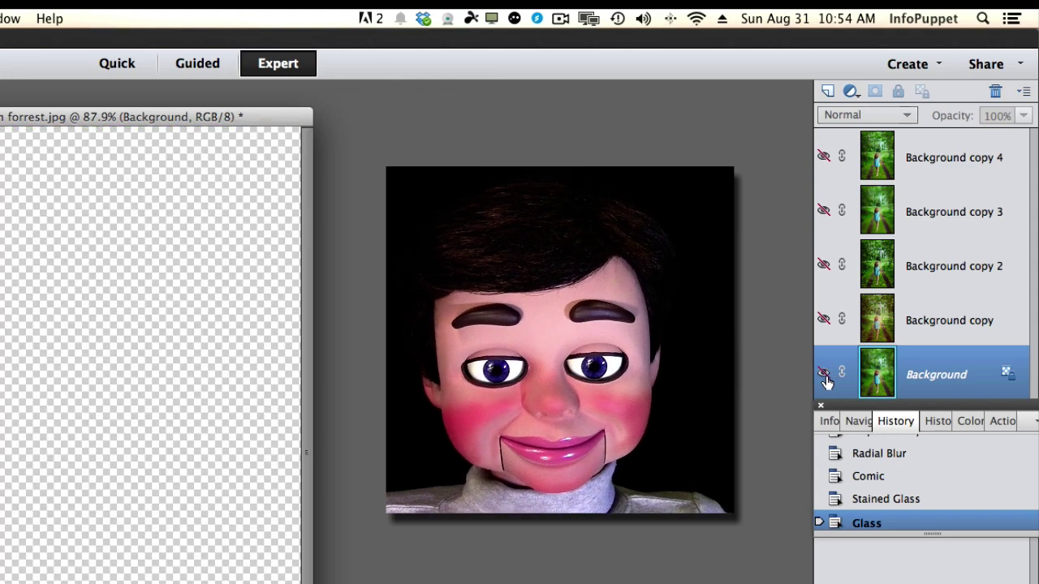
pyautogui.click(822, 157)
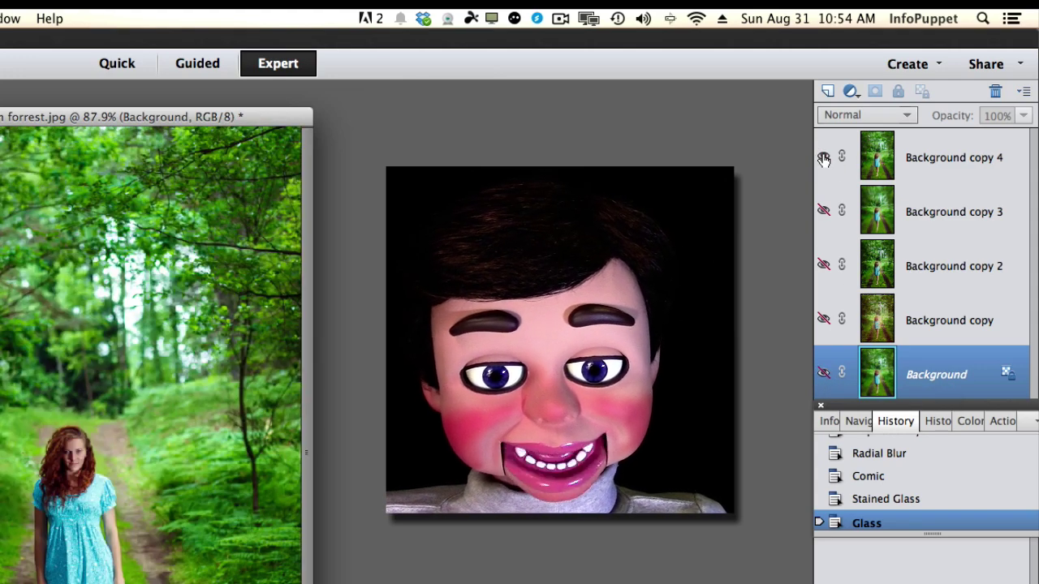
pyautogui.click(963, 155)
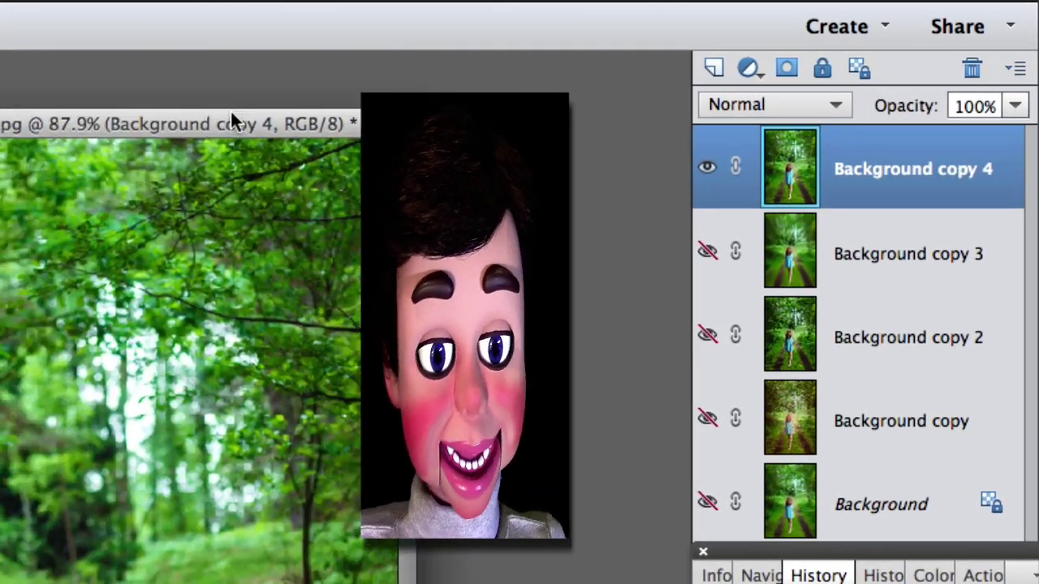
pyautogui.moveTo(229, 108); pyautogui.dragTo(441, 75)
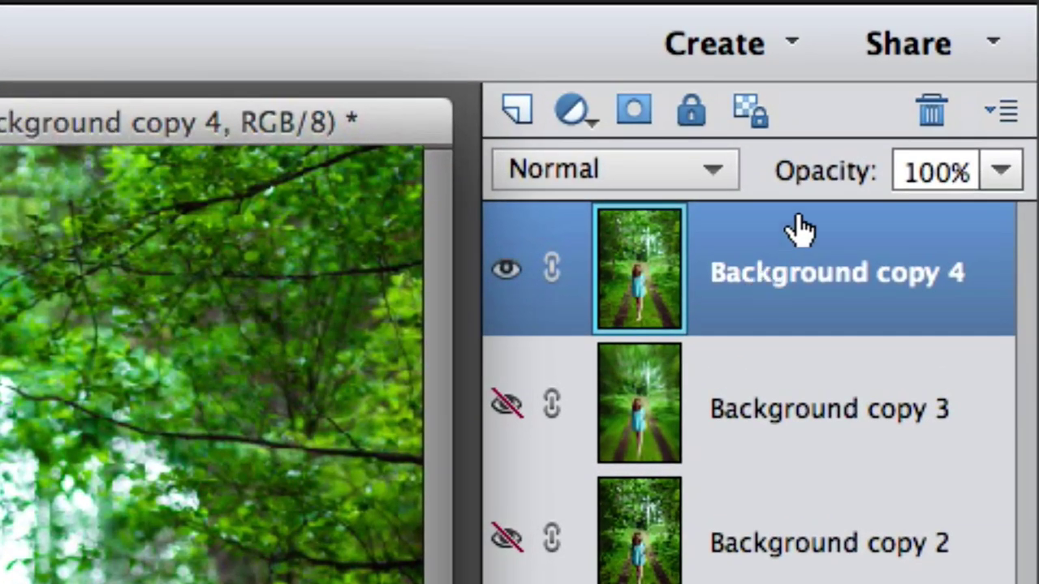
pyautogui.click(632, 122)
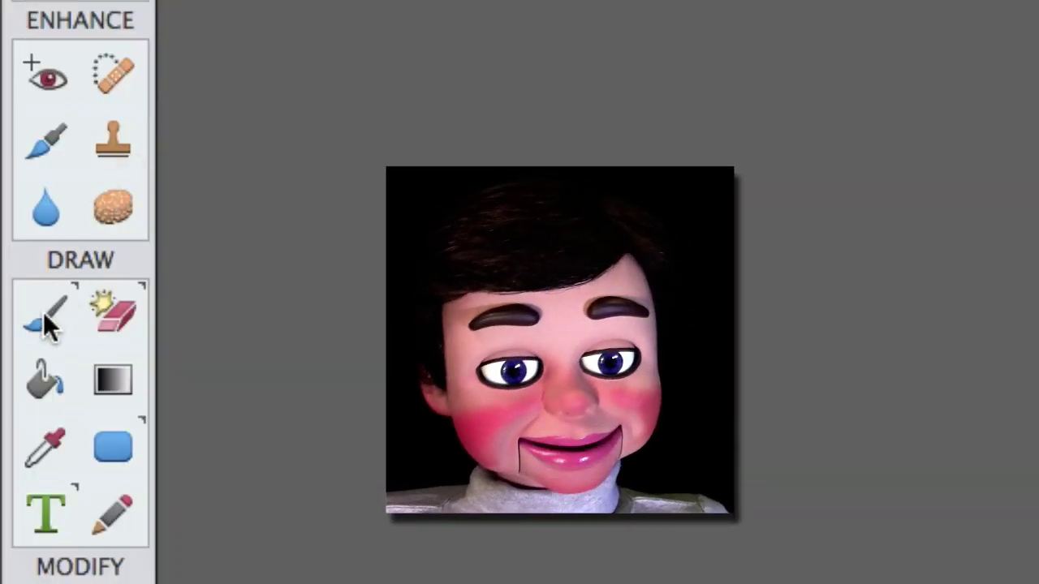
# Switch to the Brush tool and set its size to 39 px at 47% opacity.
pyautogui.click(46, 321)
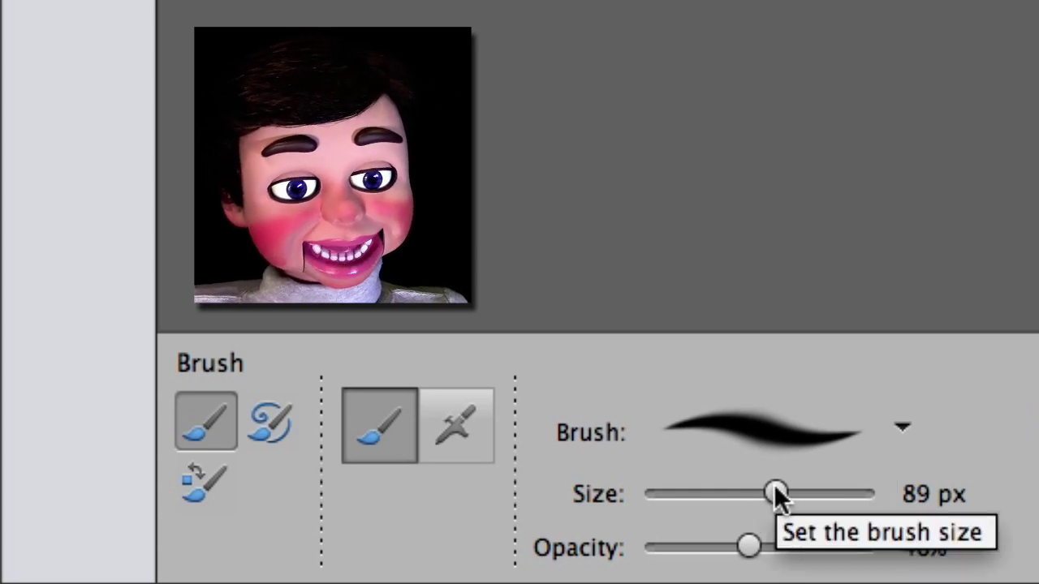
pyautogui.moveTo(745, 542); pyautogui.dragTo(749, 566)
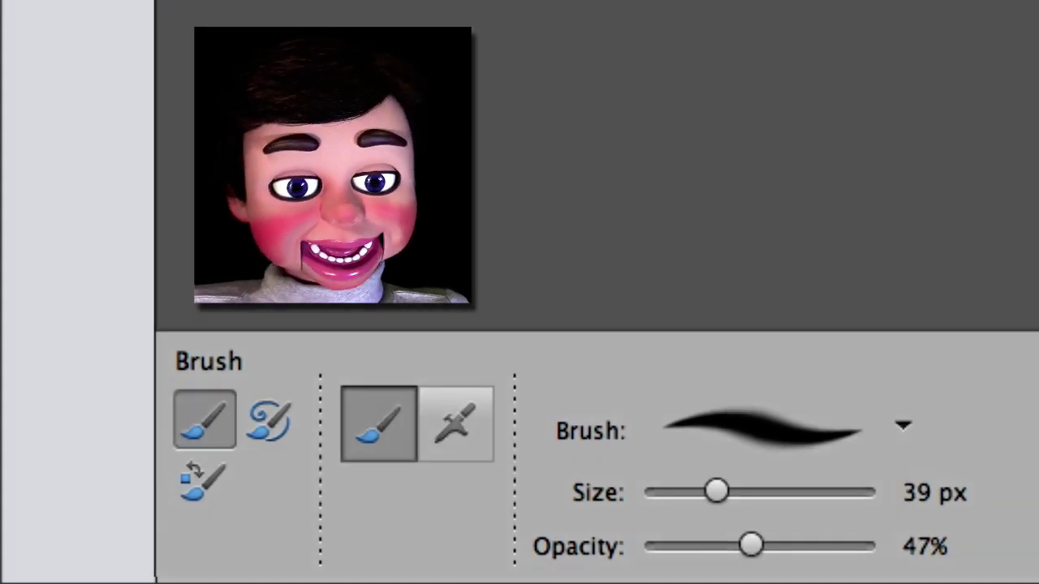
# Choose the Soft Round 21 px brush preset and enlarge the brush to 73 px.
pyautogui.click(903, 426)
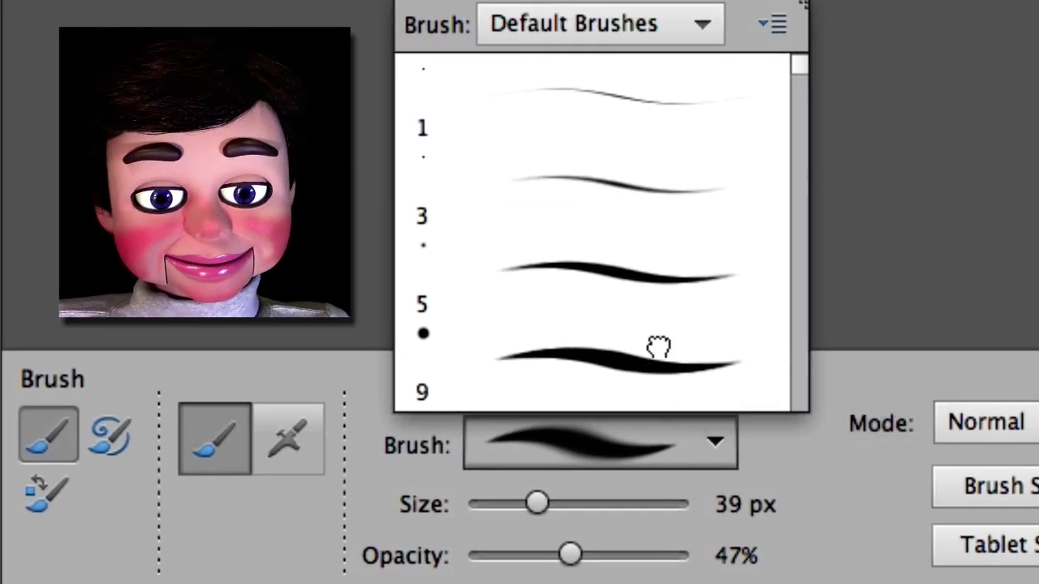
pyautogui.click(658, 348)
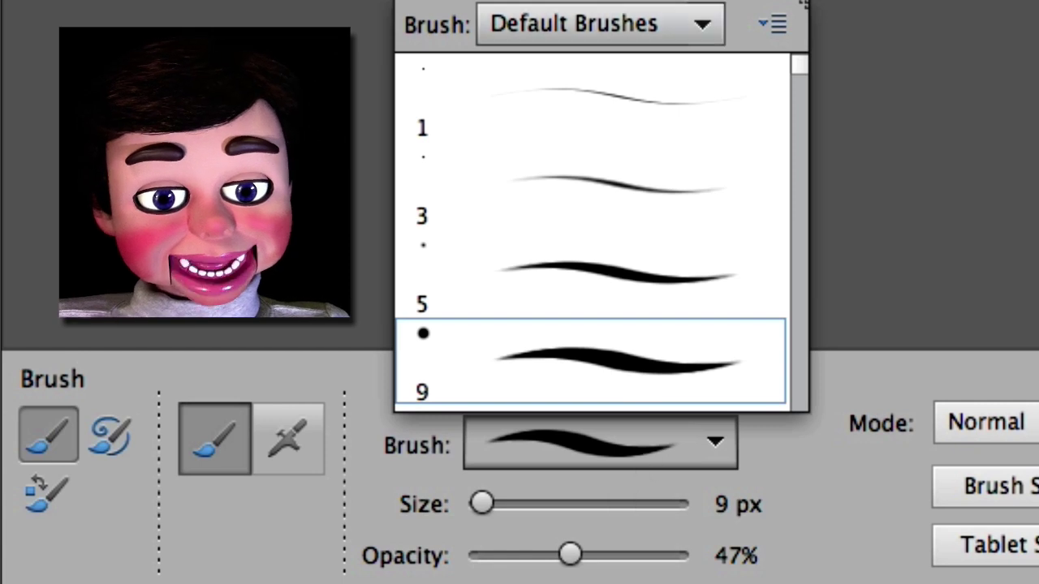
pyautogui.scroll(-5, 724, 344)
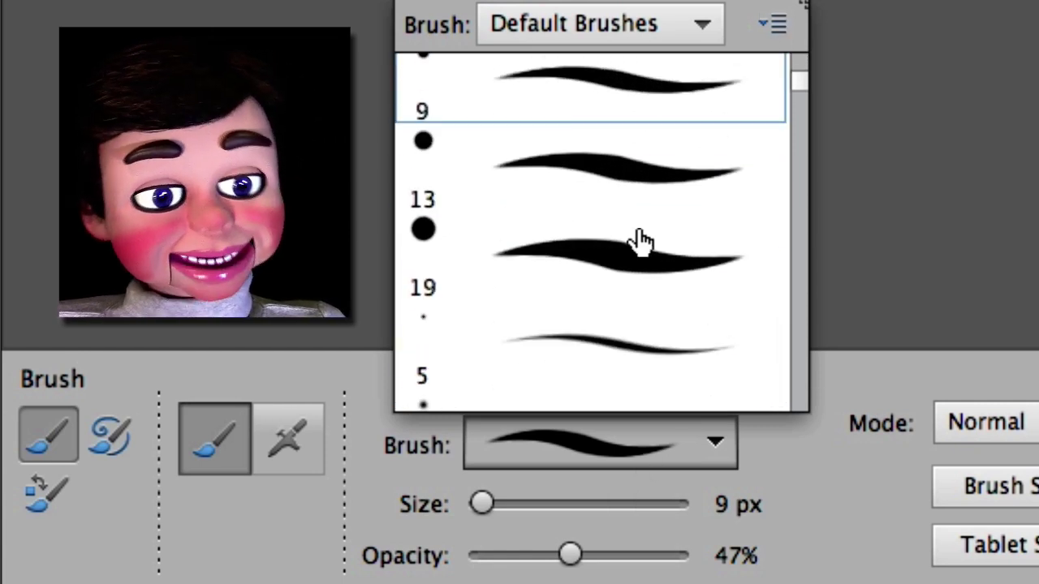
pyautogui.click(634, 246)
pyautogui.scroll(-5, 645, 258)
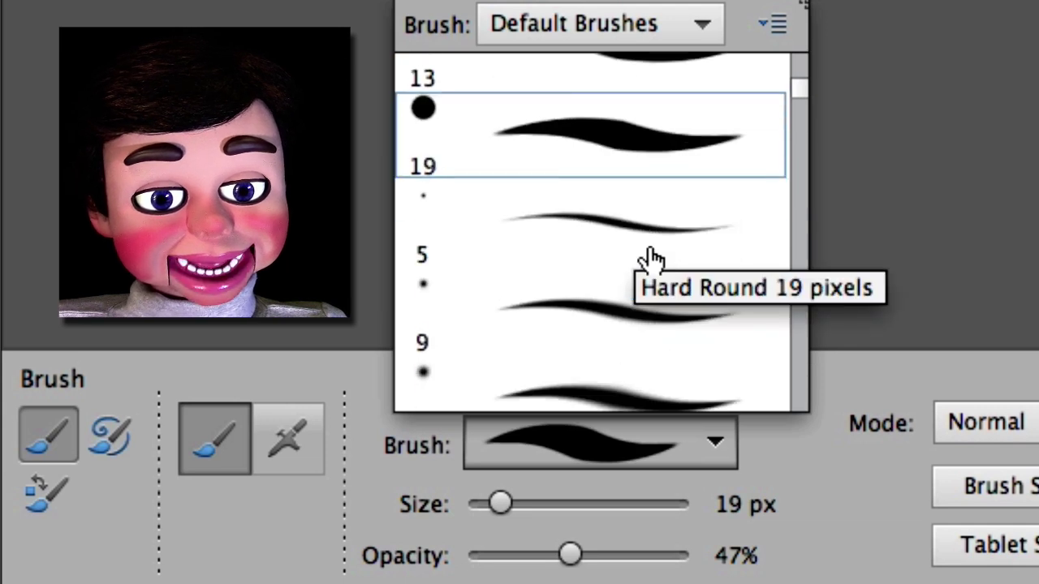
pyautogui.scroll(-2, 653, 259)
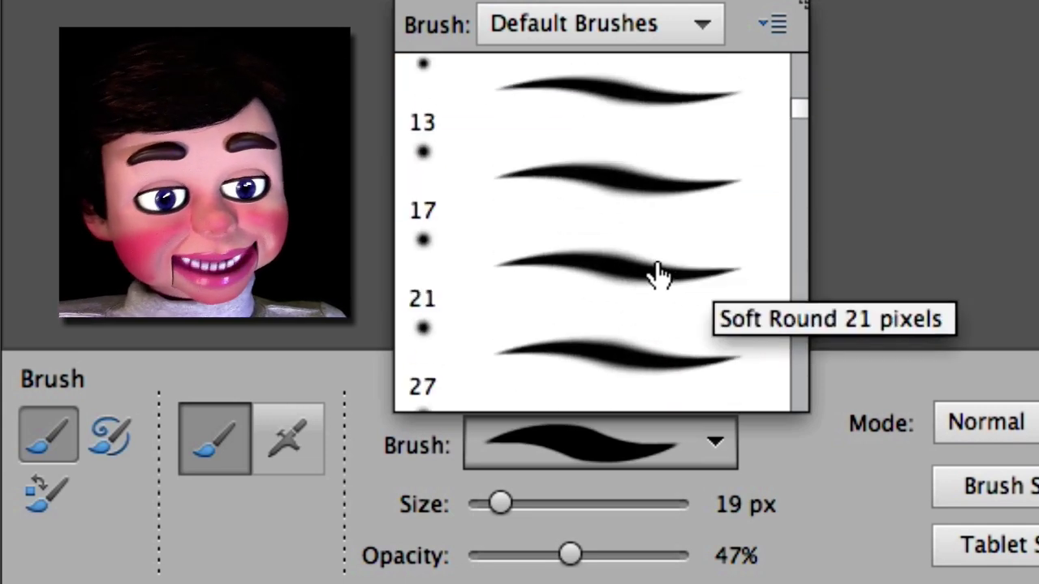
pyautogui.scroll(-1, 657, 276)
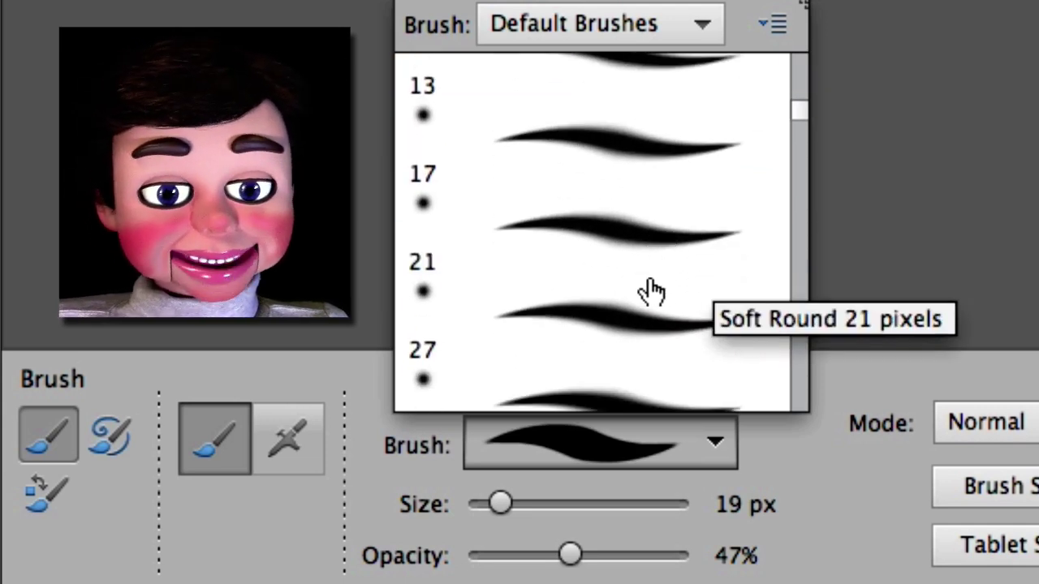
pyautogui.click(632, 239)
pyautogui.click(917, 154)
pyautogui.moveTo(499, 504)
pyautogui.mouseDown()
pyautogui.moveTo(606, 509)
pyautogui.moveTo(583, 498)
pyautogui.moveTo(592, 498)
pyautogui.mouseUp()
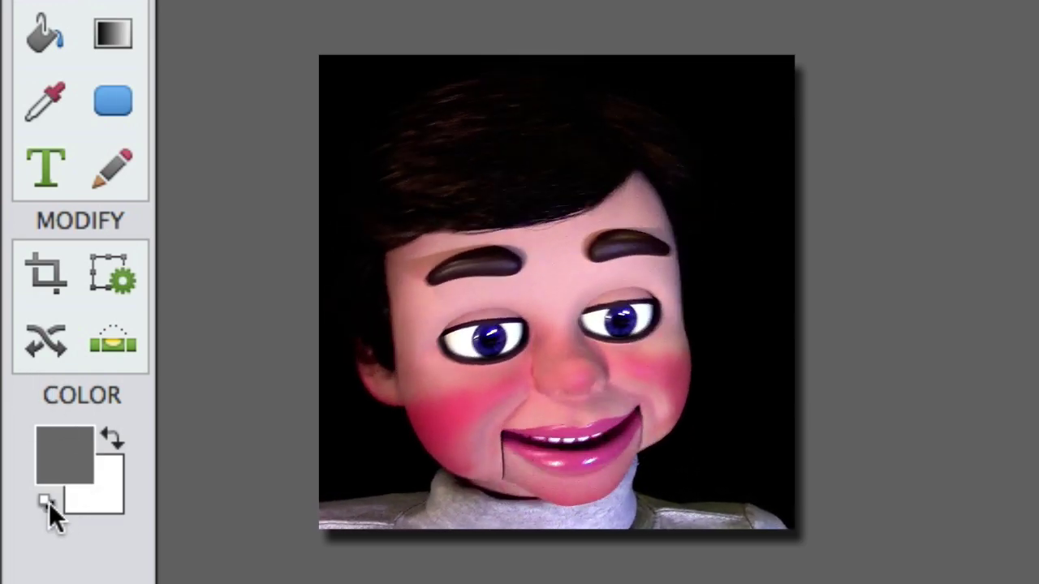
# Reset the colours to default black and white, with black as the foreground colour.
pyautogui.click(46, 500)
pyautogui.press('x')
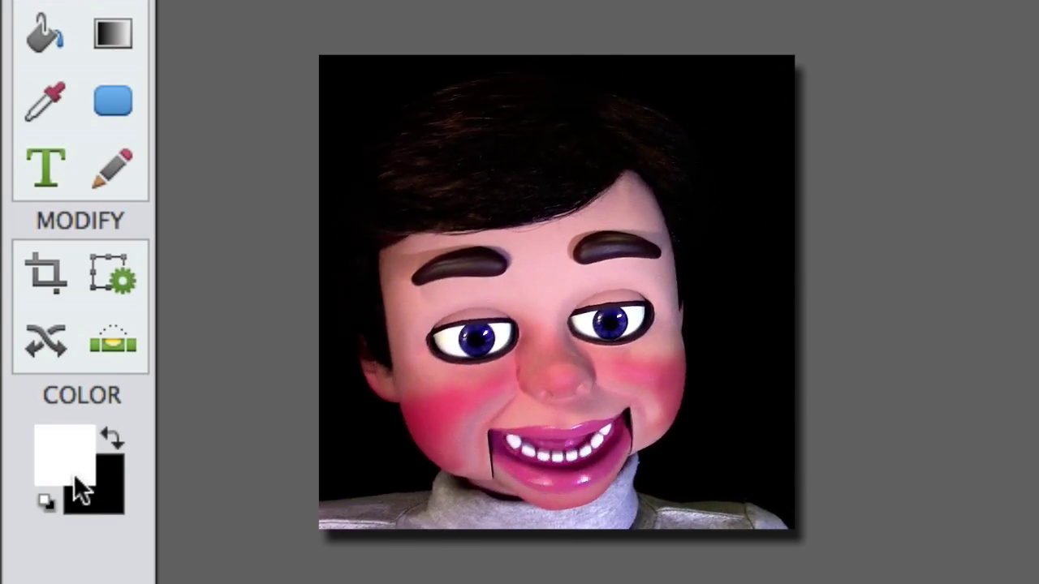
pyautogui.click(115, 437)
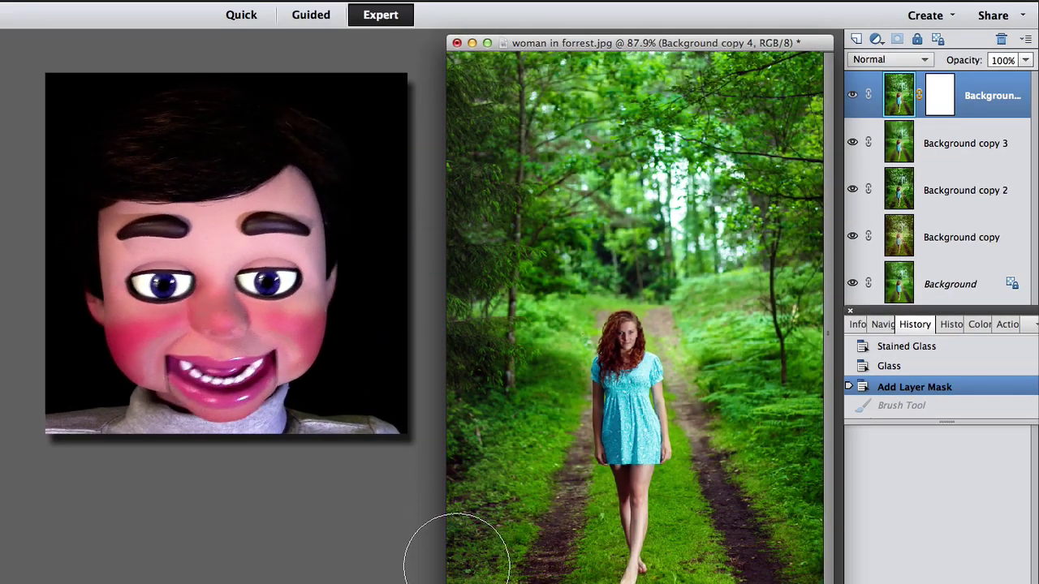
# Redo the brush state, paint a stroke on Background copy 4's mask, then undo it.
pyautogui.hotkey('ctrl', 'y')
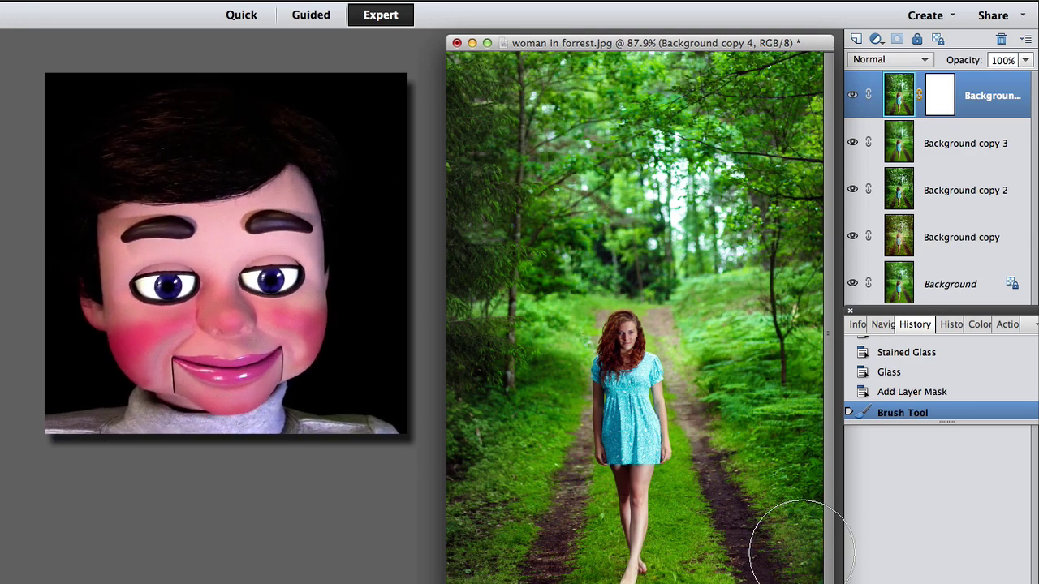
pyautogui.moveTo(767, 560); pyautogui.dragTo(788, 544)
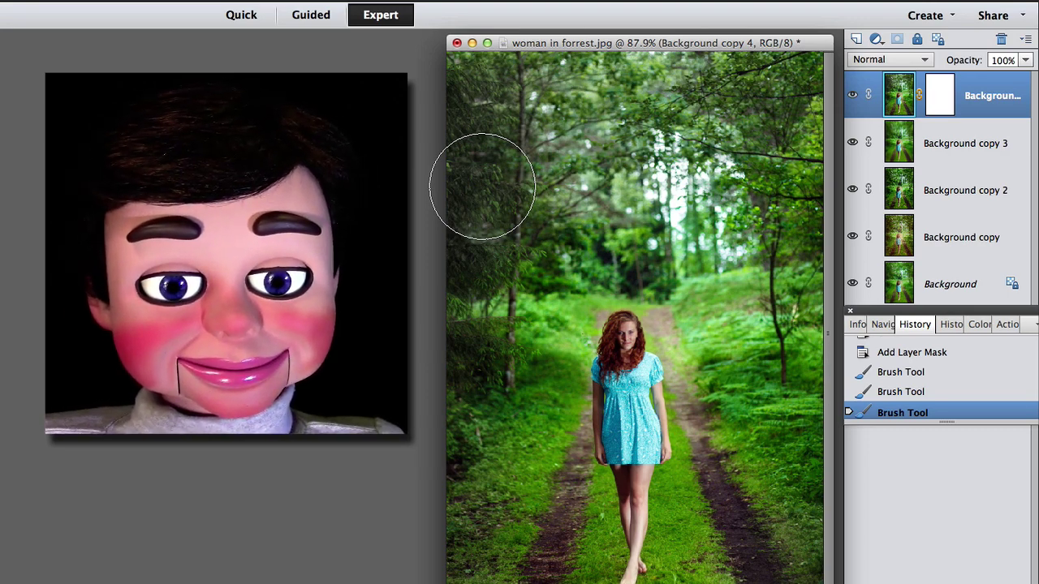
pyautogui.press('super+z')
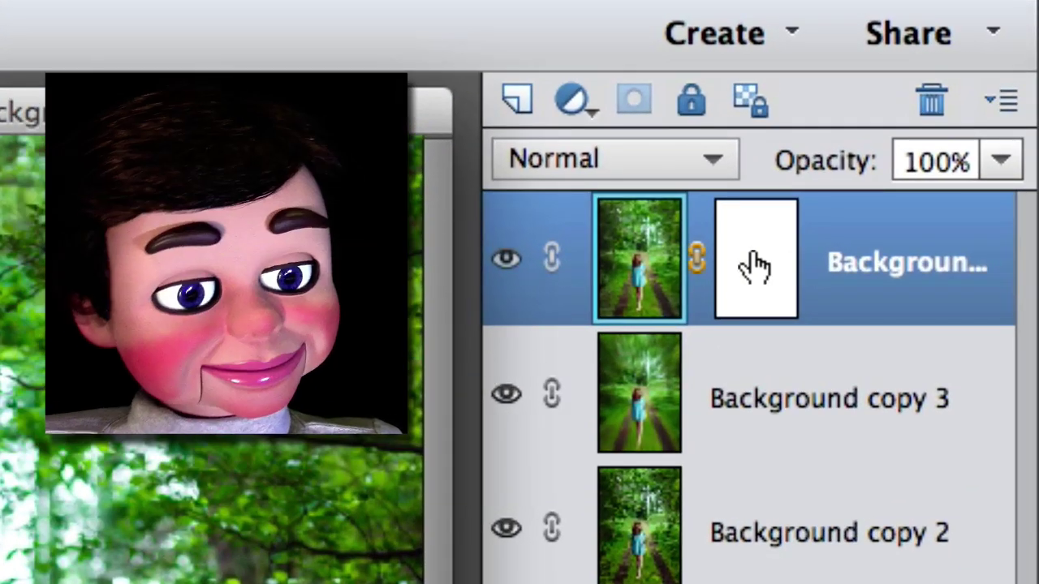
# Target Background copy 4's layer mask, then undo and redo the recent brush strokes.
pyautogui.click(755, 264)
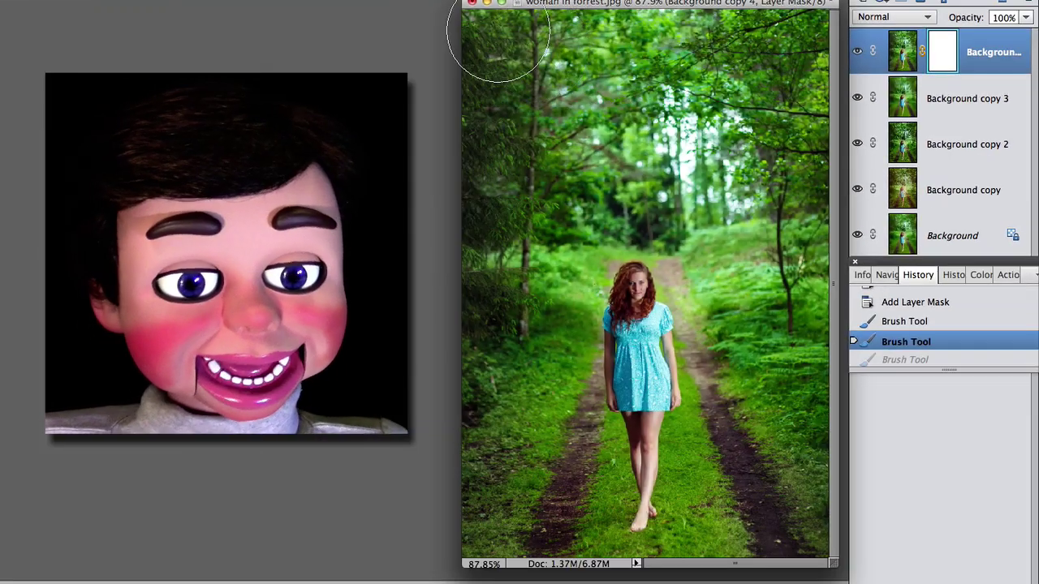
pyautogui.press('super+alt+z')
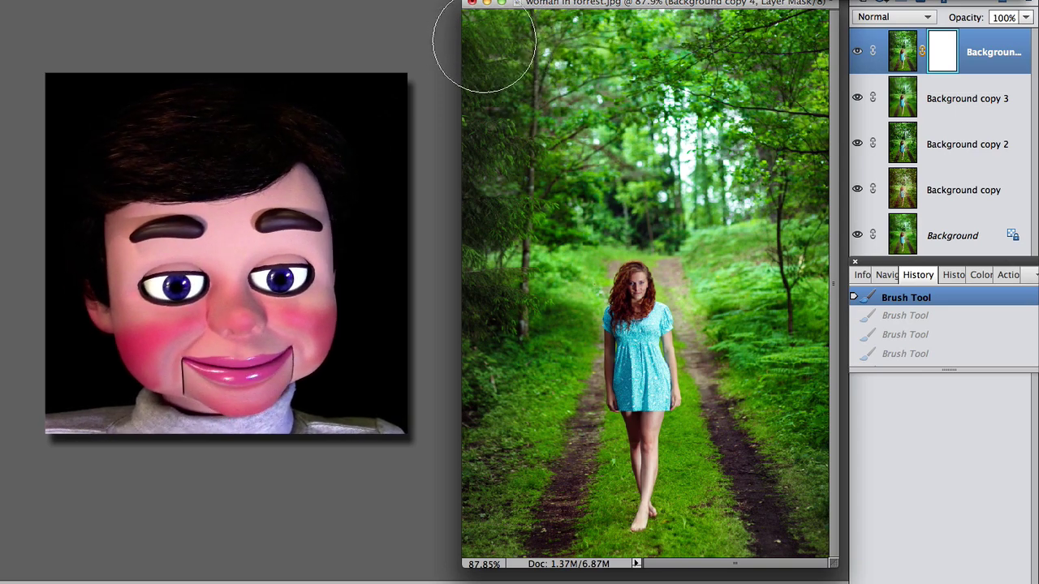
pyautogui.press('super+shift+z')
pyautogui.press('super+shift+z')
pyautogui.press('super+shift+z')
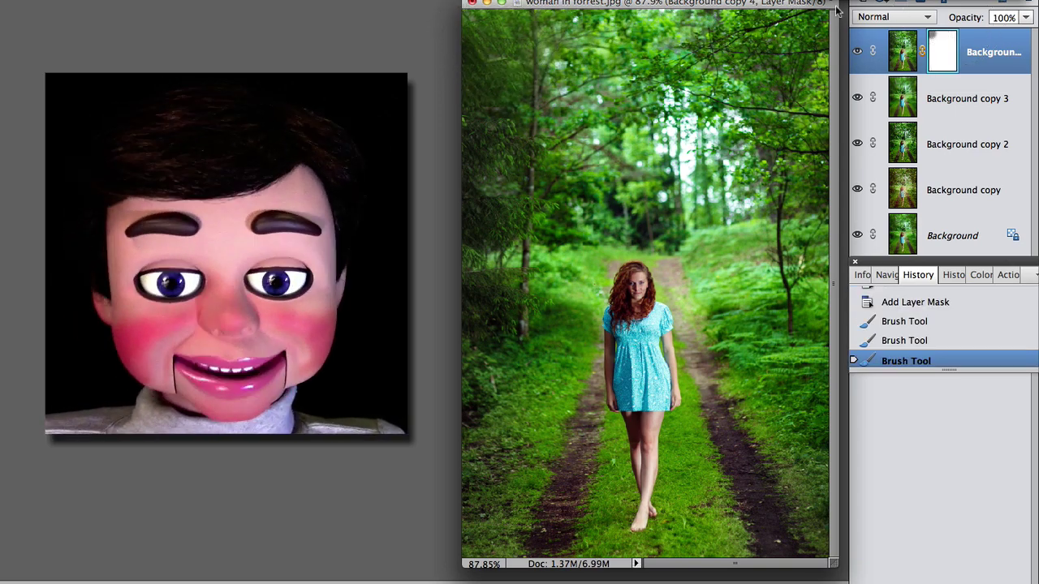
# Paint black on the mask over the treetops, forest edges and path sides to reveal the radial blur.
pyautogui.click(793, 32)
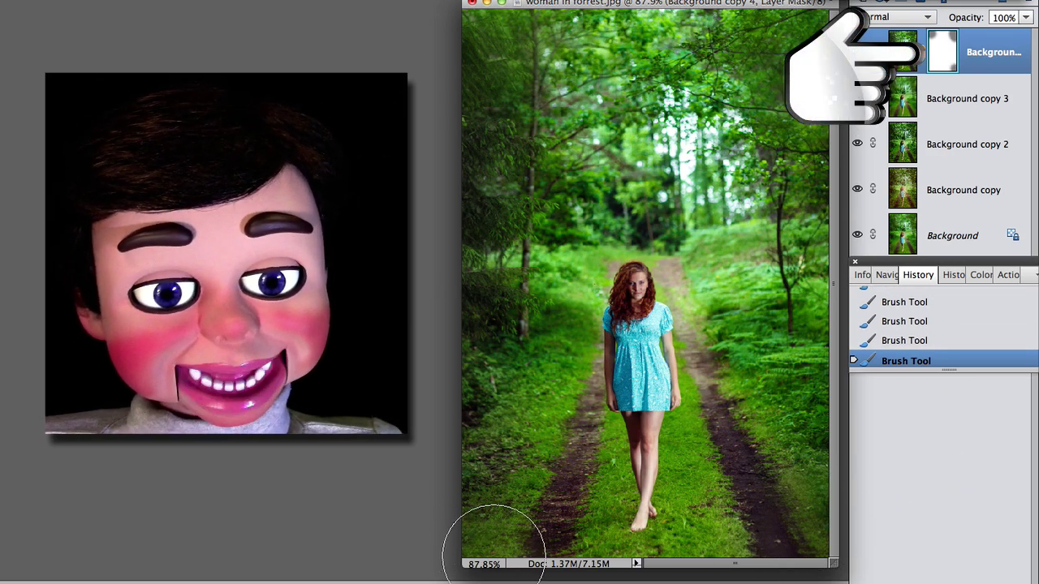
pyautogui.click(476, 499)
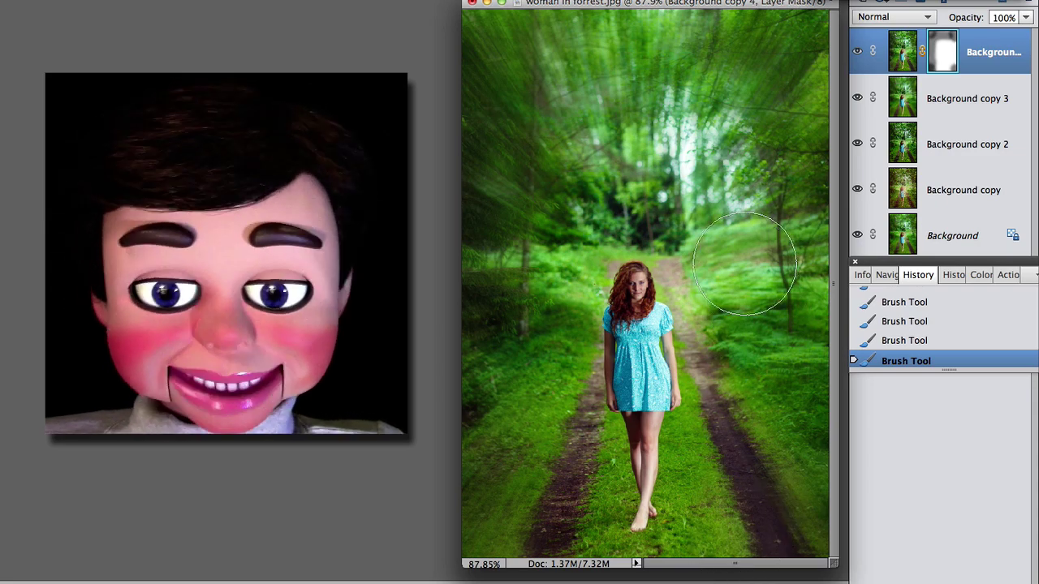
pyautogui.moveTo(739, 247)
pyautogui.mouseDown()
pyautogui.moveTo(696, 183)
pyautogui.moveTo(607, 168)
pyautogui.moveTo(557, 181)
pyautogui.mouseUp()
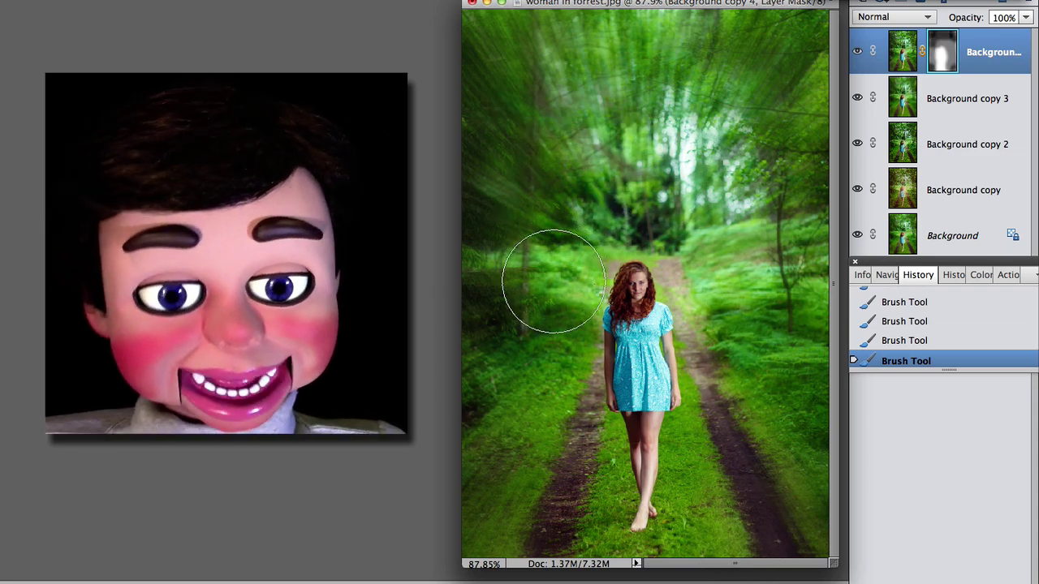
pyautogui.moveTo(552, 284)
pyautogui.mouseDown()
pyautogui.moveTo(532, 431)
pyautogui.moveTo(558, 493)
pyautogui.moveTo(563, 545)
pyautogui.moveTo(487, 503)
pyautogui.mouseUp()
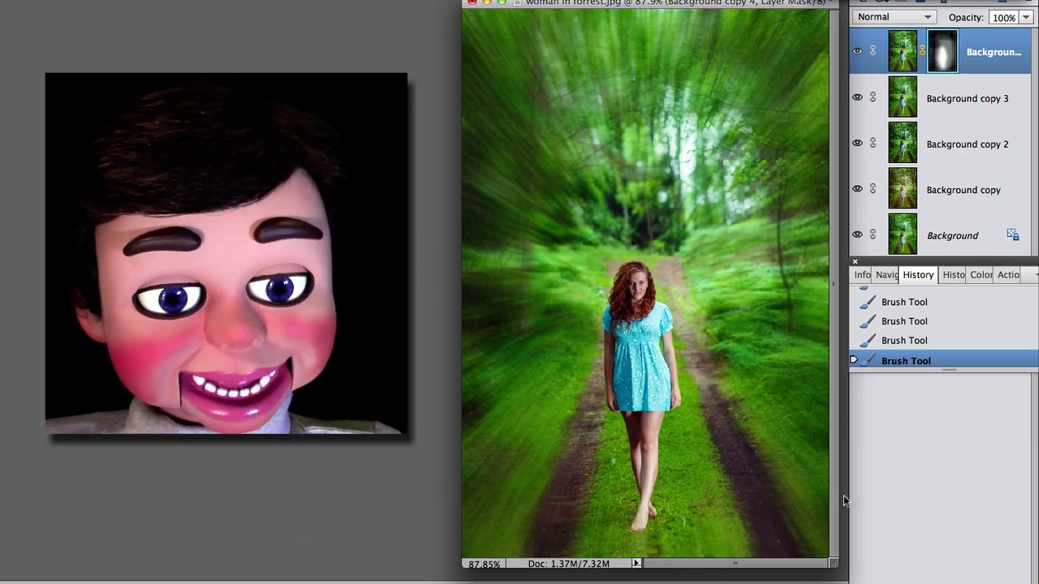
pyautogui.moveTo(707, 139)
pyautogui.mouseDown()
pyautogui.moveTo(625, 141)
pyautogui.moveTo(601, 126)
pyautogui.mouseUp()
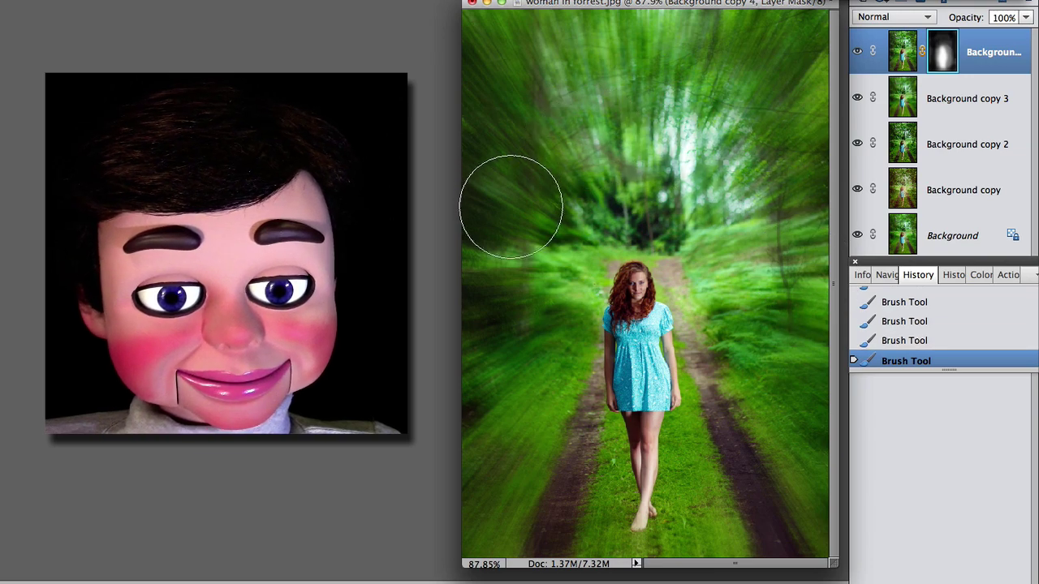
pyautogui.moveTo(510, 210); pyautogui.dragTo(568, 111)
pyautogui.moveTo(495, 51); pyautogui.dragTo(584, 41)
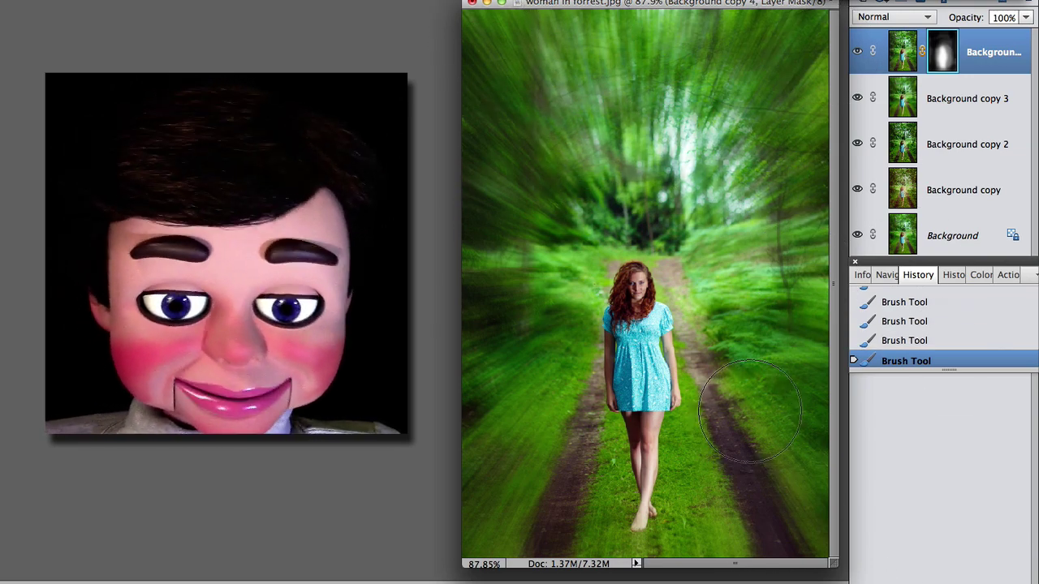
pyautogui.moveTo(736, 438)
pyautogui.mouseDown()
pyautogui.moveTo(756, 503)
pyautogui.moveTo(730, 519)
pyautogui.mouseUp()
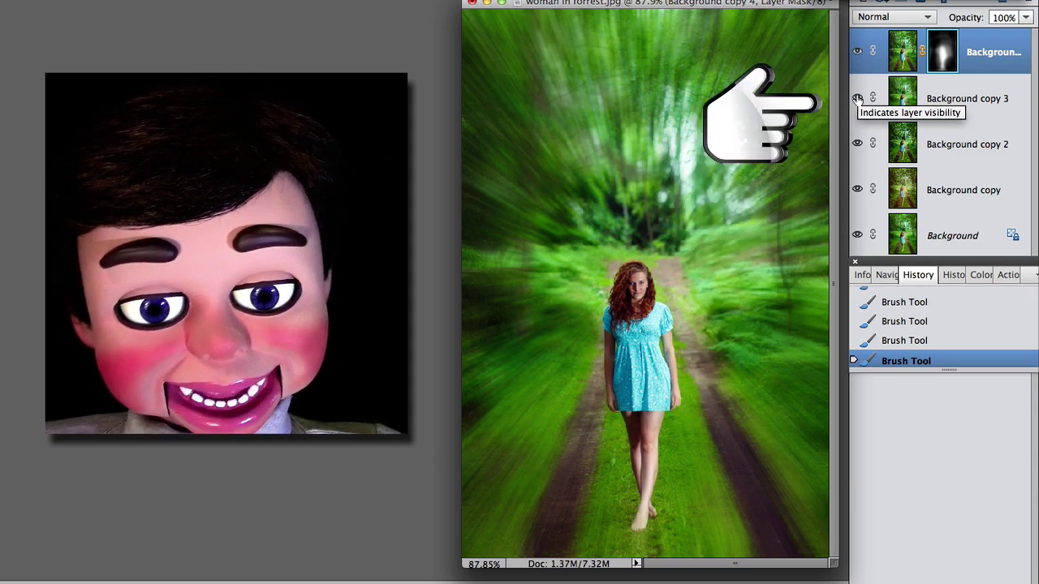
# Hide Background copy 3 and Background copy 2, toggling Background copy off and on, to show the stained-glass mosaic.
pyautogui.click(857, 98)
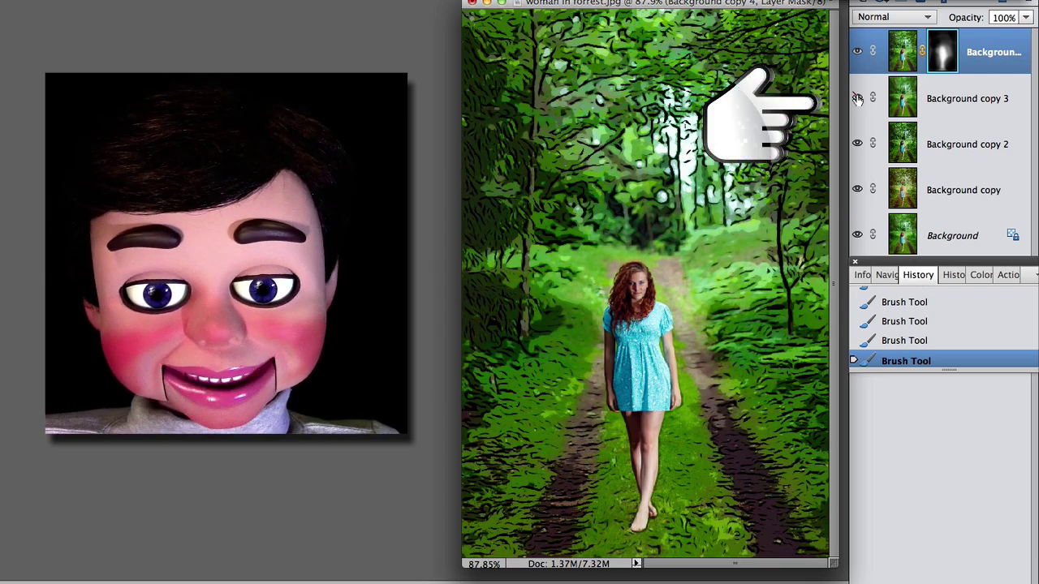
pyautogui.click(857, 98)
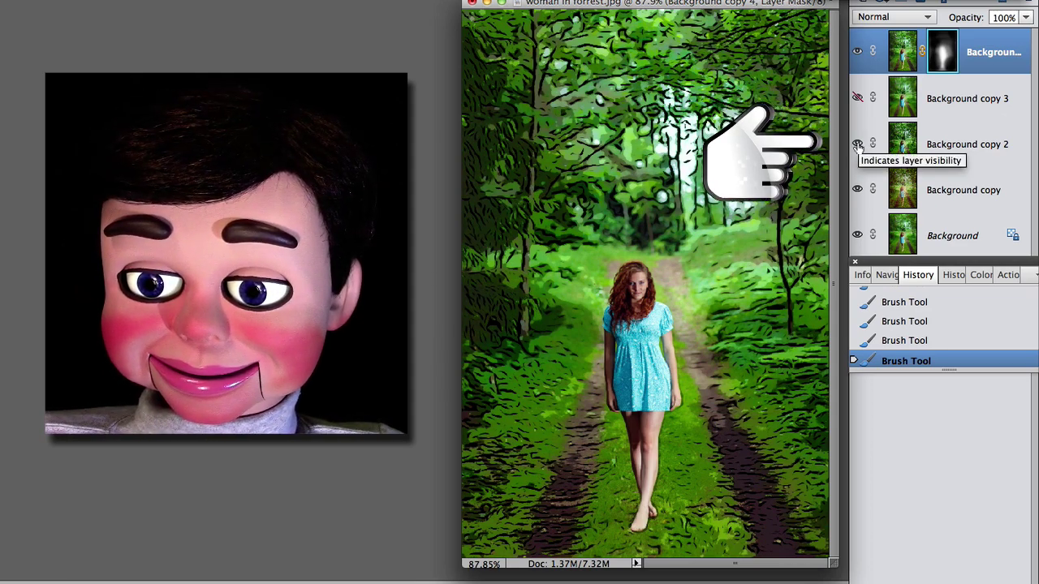
pyautogui.click(857, 145)
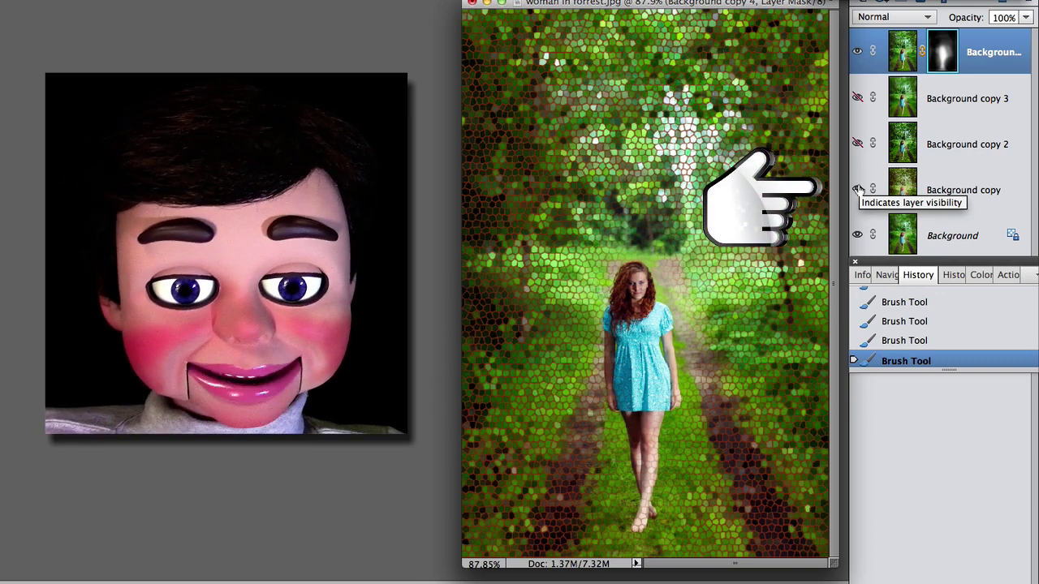
pyautogui.click(858, 189)
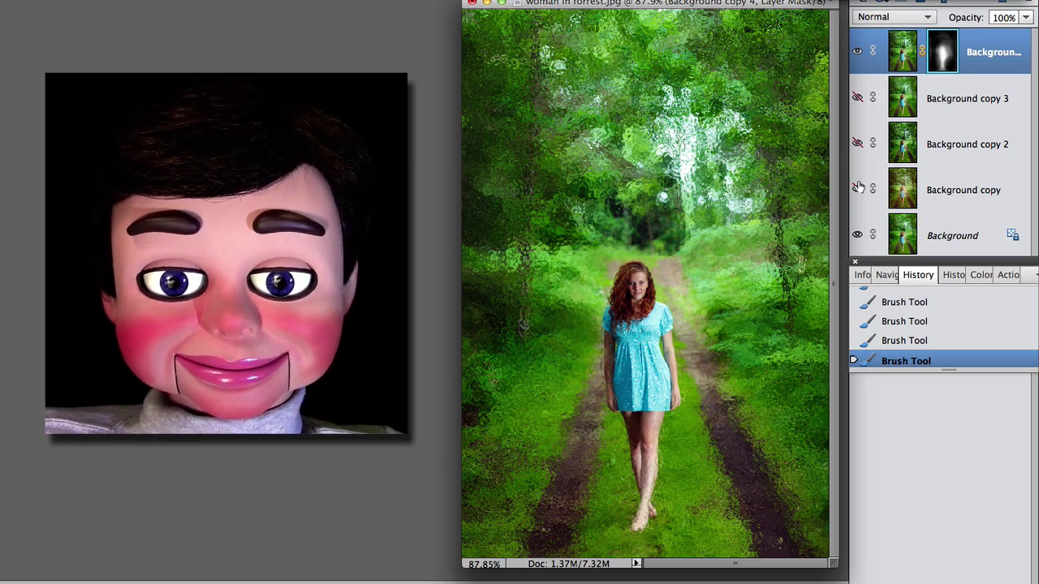
pyautogui.click(857, 188)
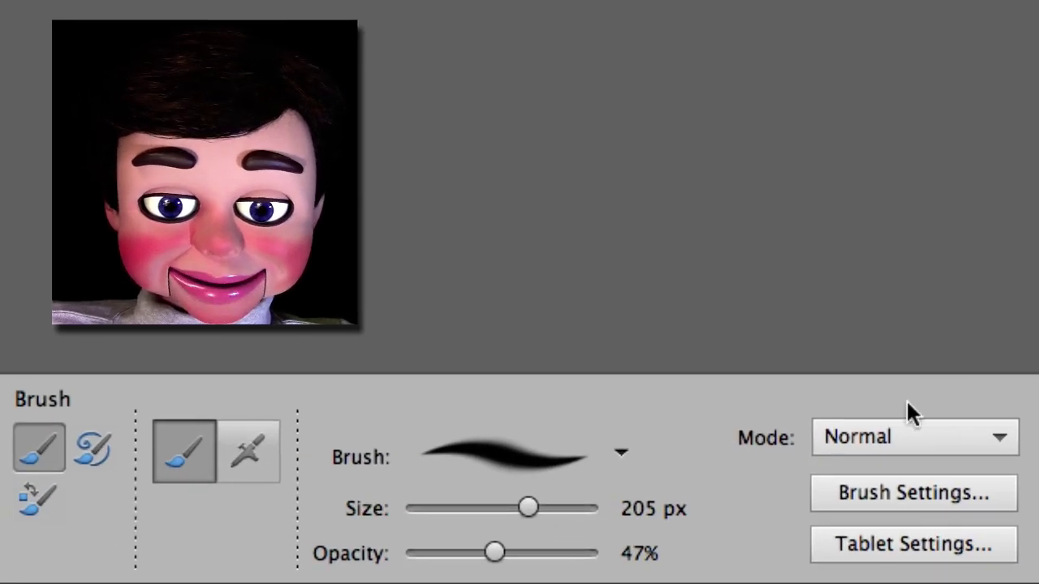
# Set the brush size to 286 px and swap colours so white is the foreground.
pyautogui.moveTo(527, 508); pyautogui.dragTo(464, 511)
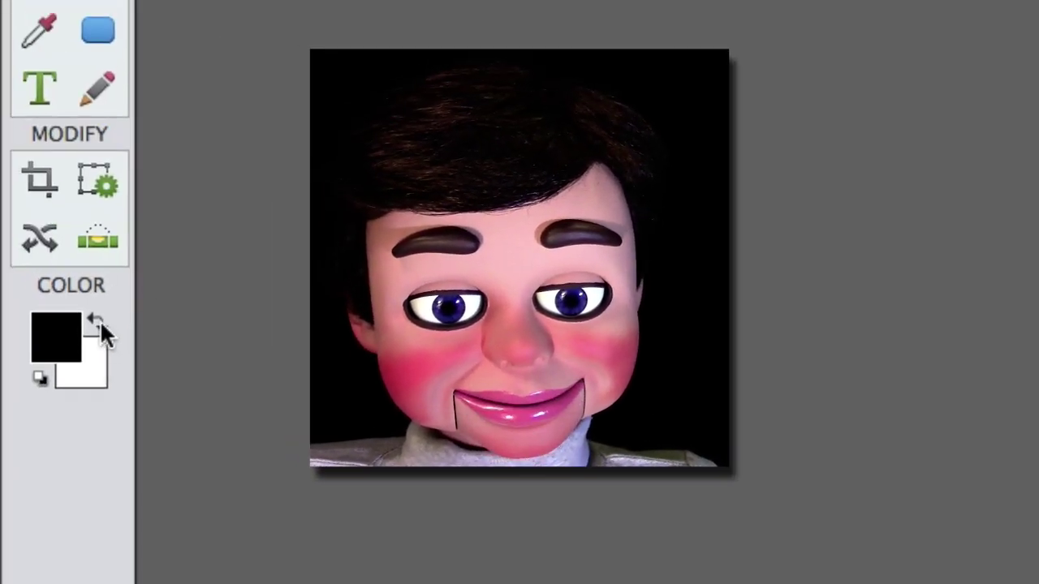
pyautogui.click(100, 320)
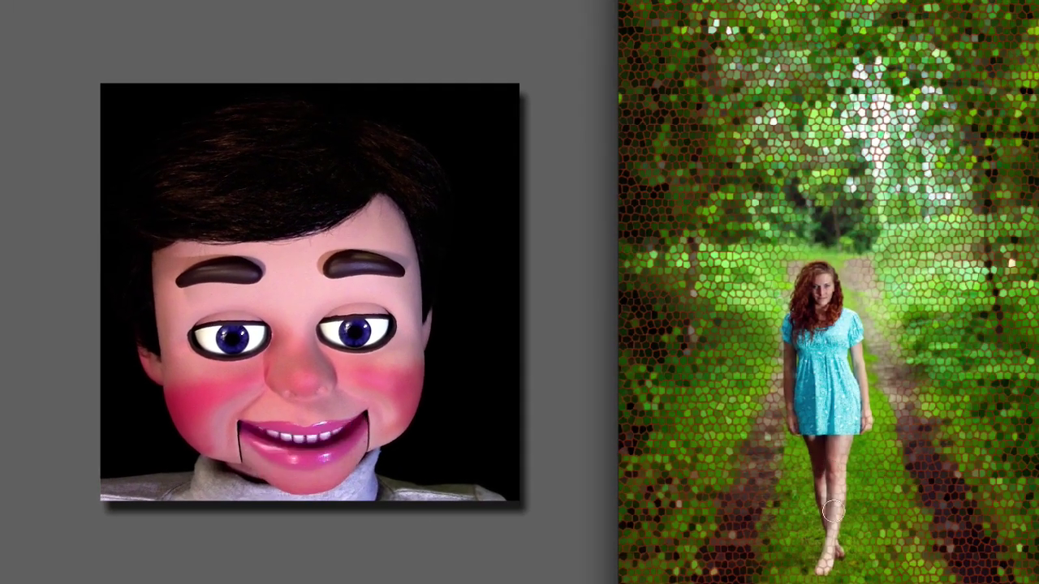